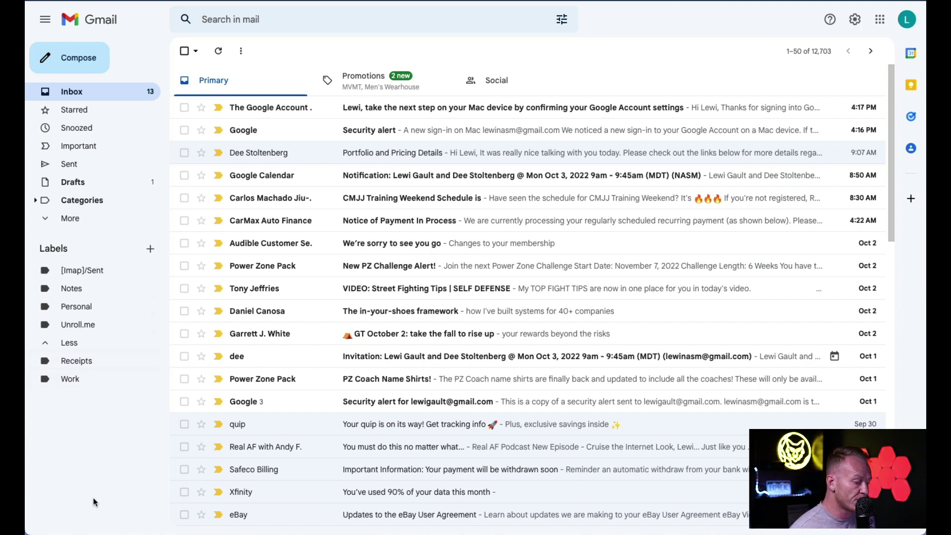
Enable Auto-advance in Gmail's Advanced settings and save the change
left_click(854, 22)
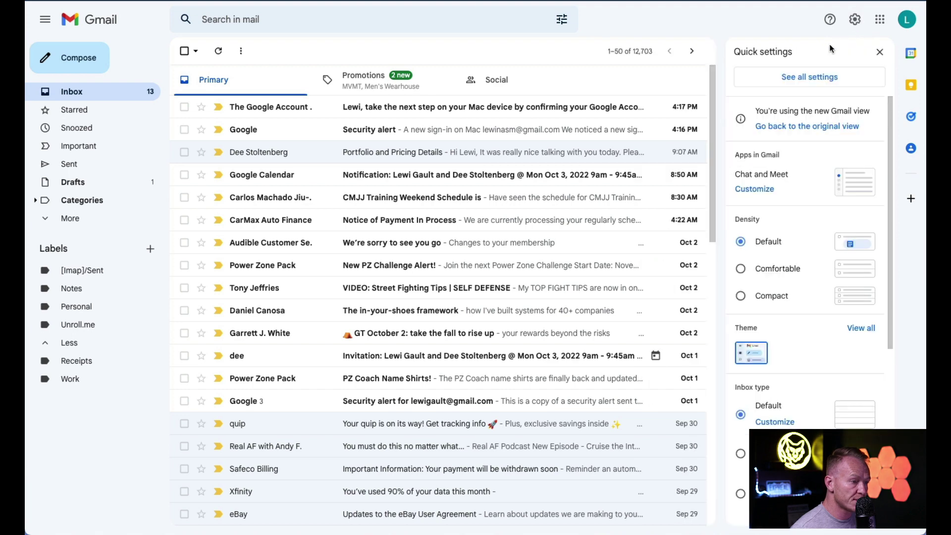
left_click(801, 81)
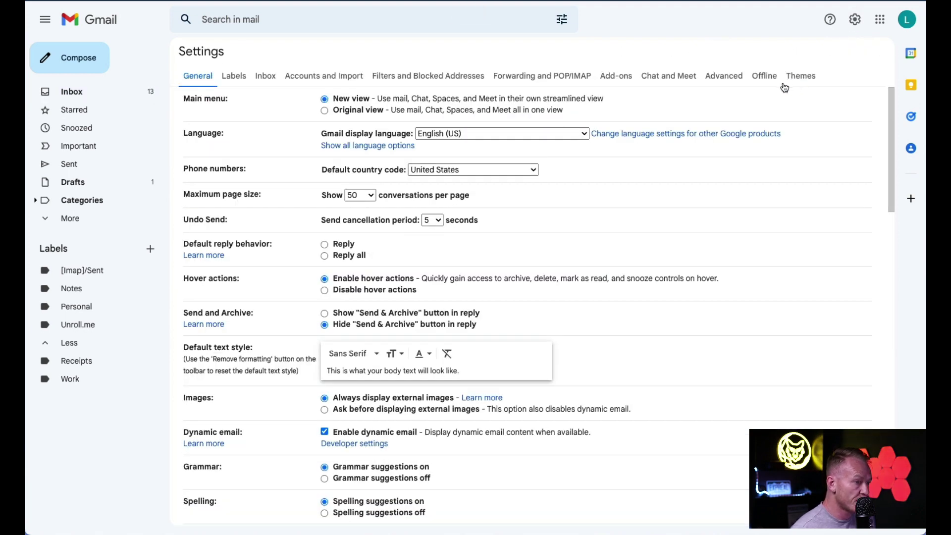
left_click(715, 77)
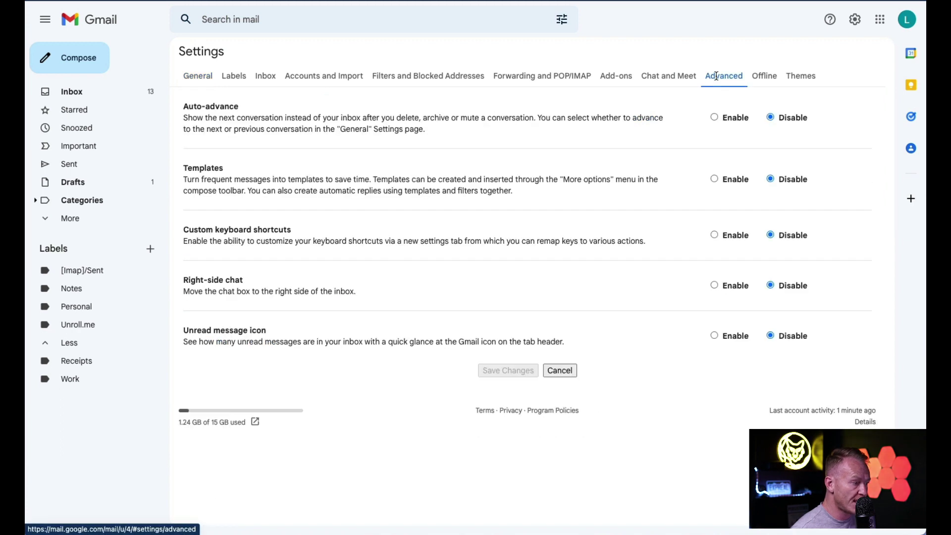
left_click(713, 117)
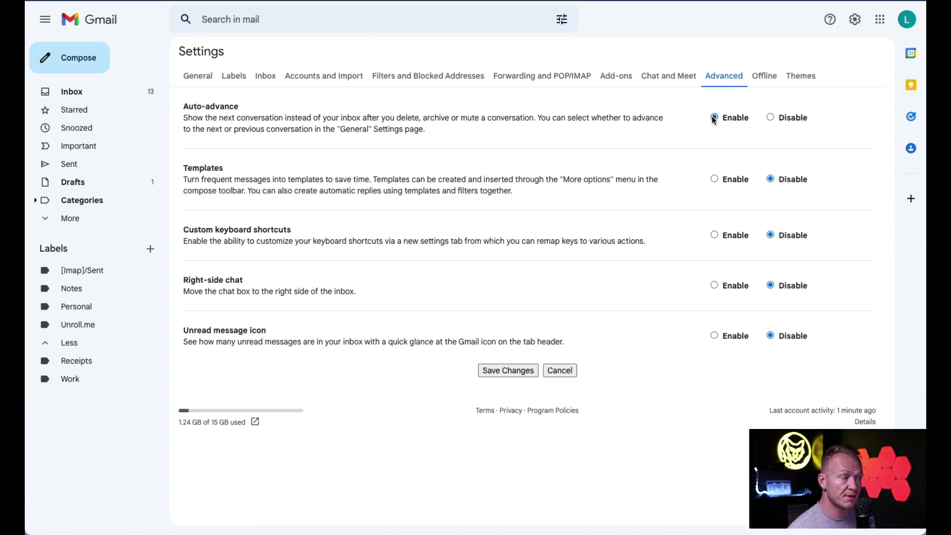
left_click(493, 369)
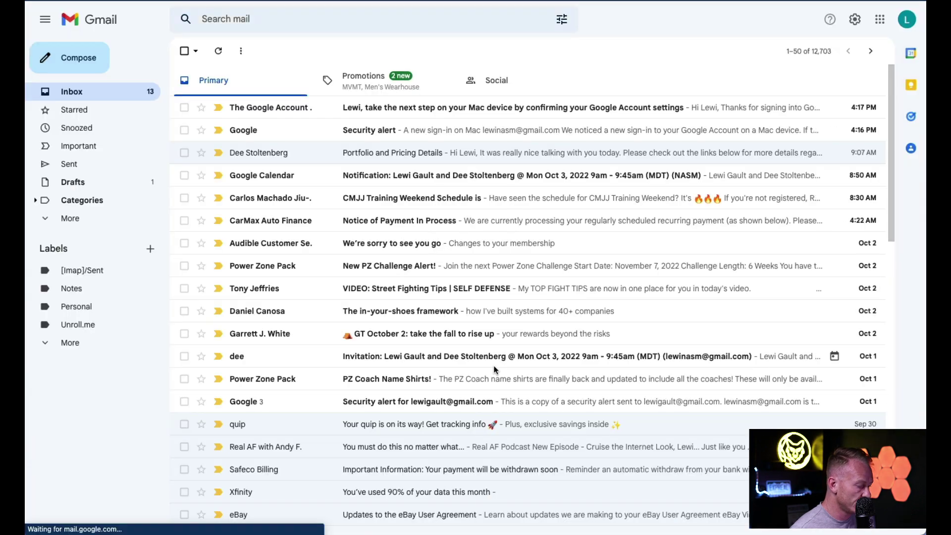
On the General tab, keep Auto-advance going to the next (newer) conversation and save the settings
left_click(855, 21)
left_click(811, 80)
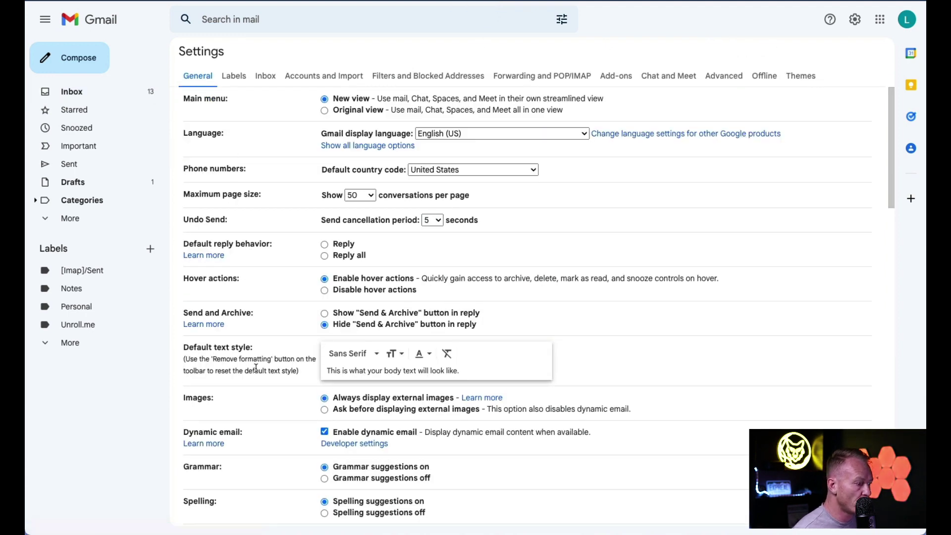
scroll(255, 367, "down", 5)
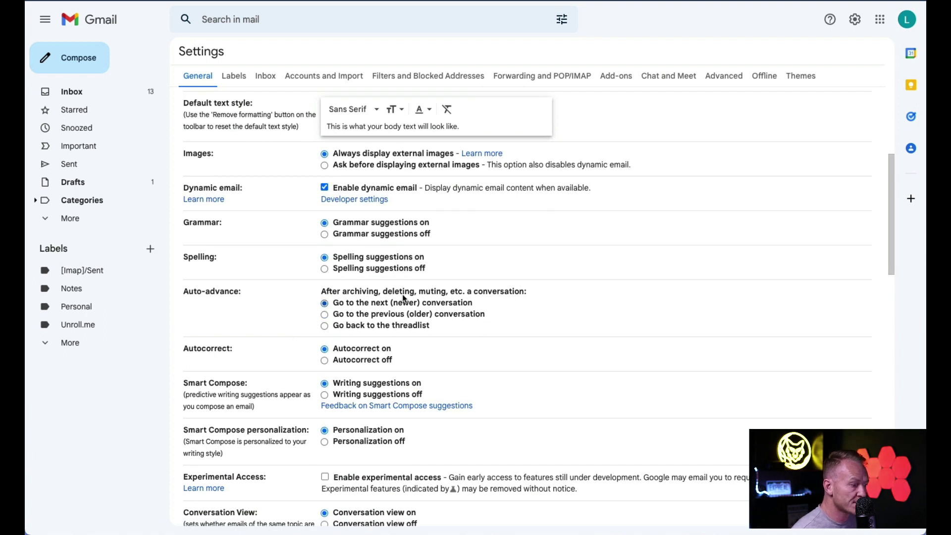
left_click_drag(360, 303, 464, 303)
left_click(470, 303)
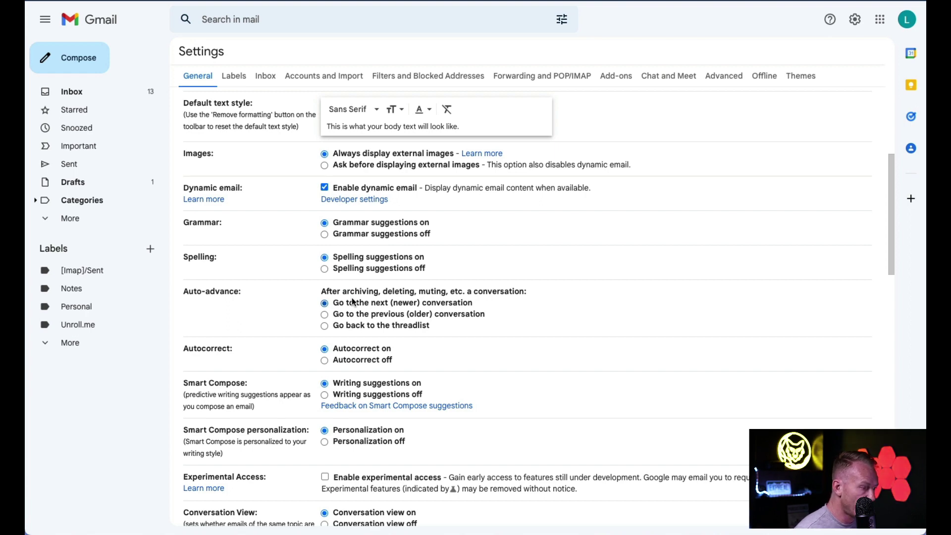
scroll(352, 301, "down", 7)
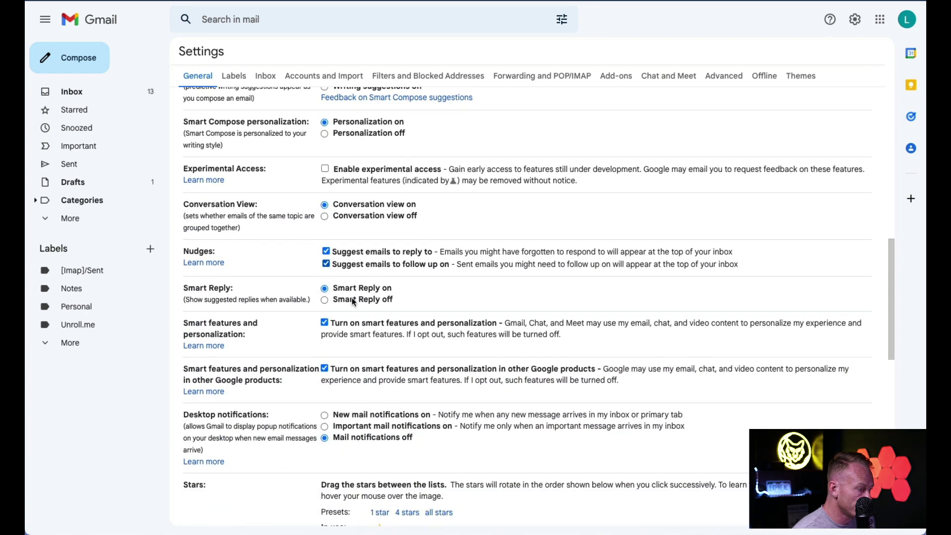
scroll(353, 301, "down", 4)
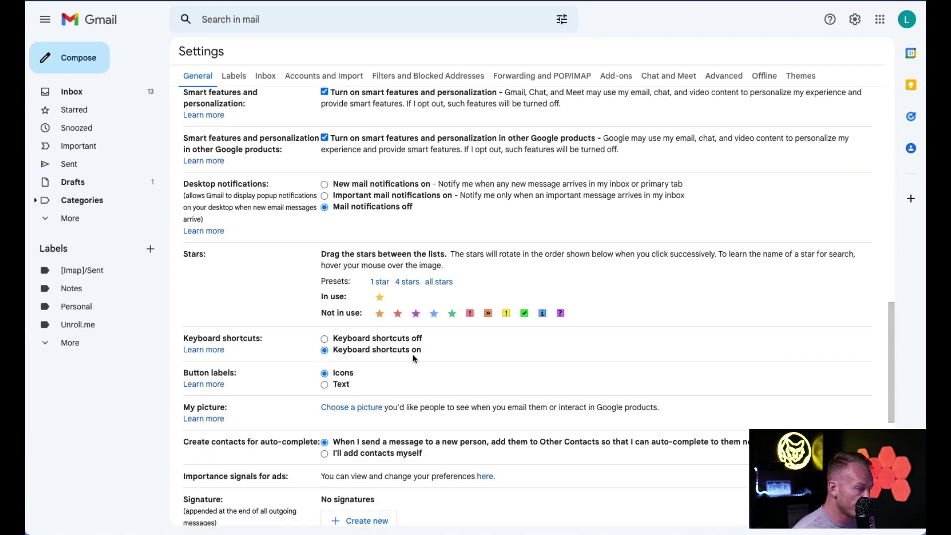
scroll(414, 358, "down", 8)
left_click(499, 467)
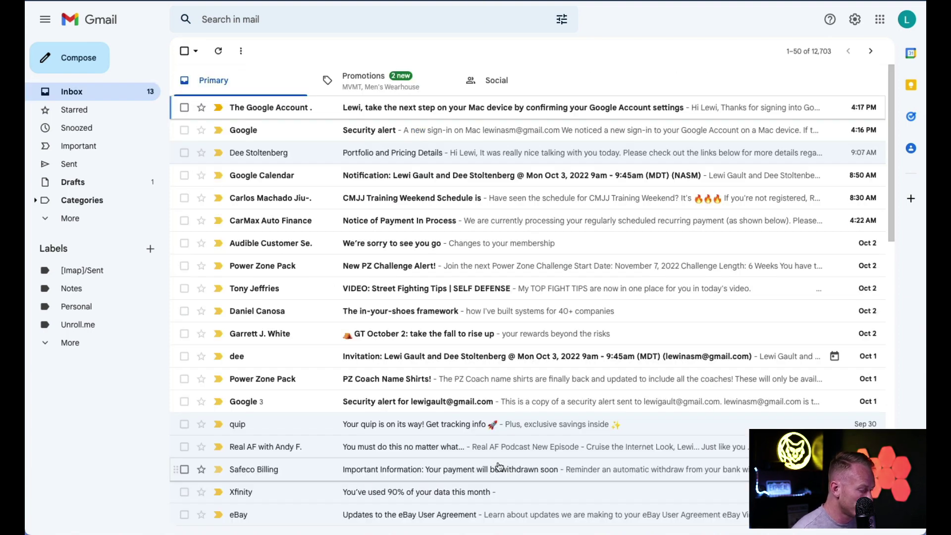
Go to the Labels settings and create the Follow Up label
left_click(853, 20)
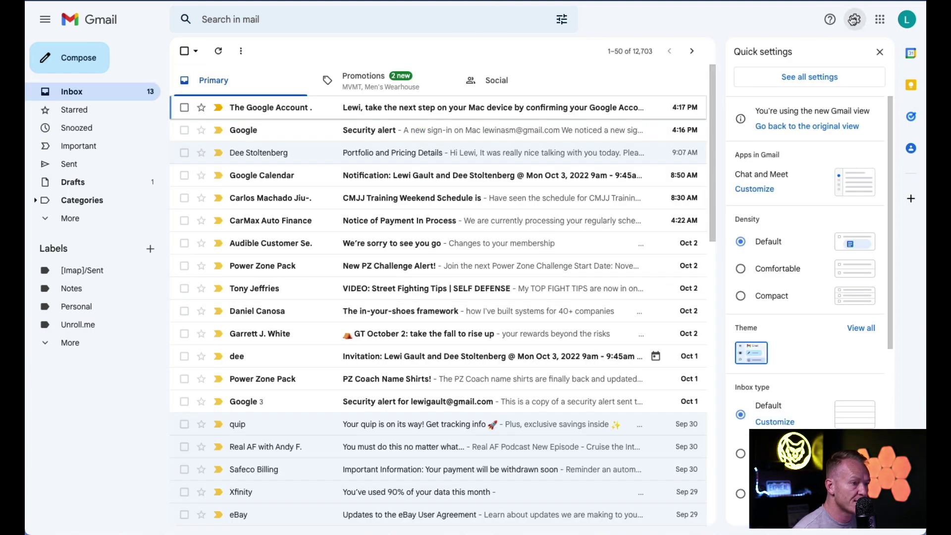
left_click(804, 79)
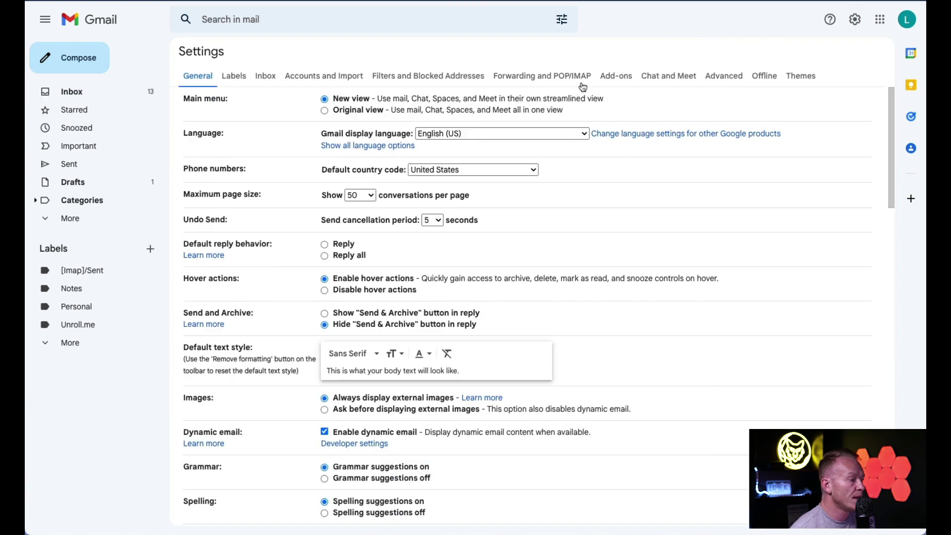
left_click(233, 75)
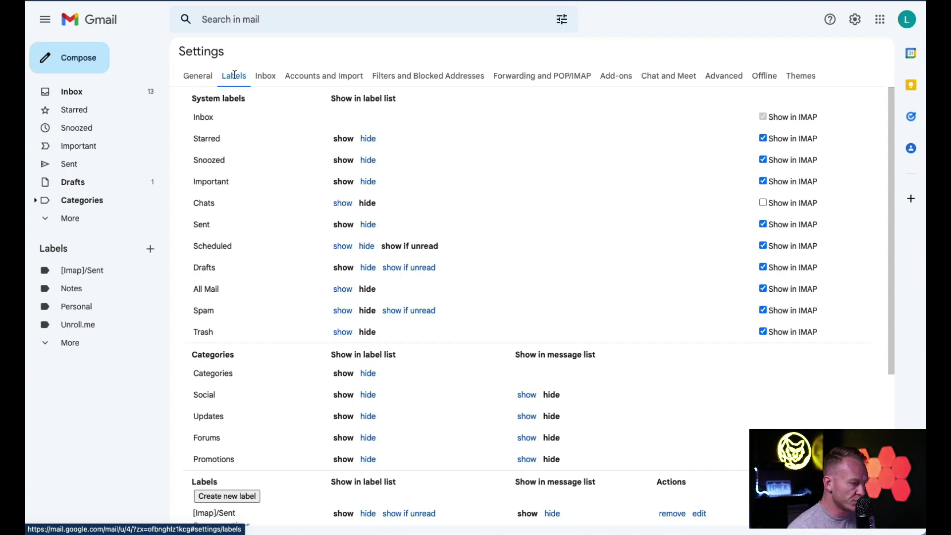
scroll(242, 292, "down", 2)
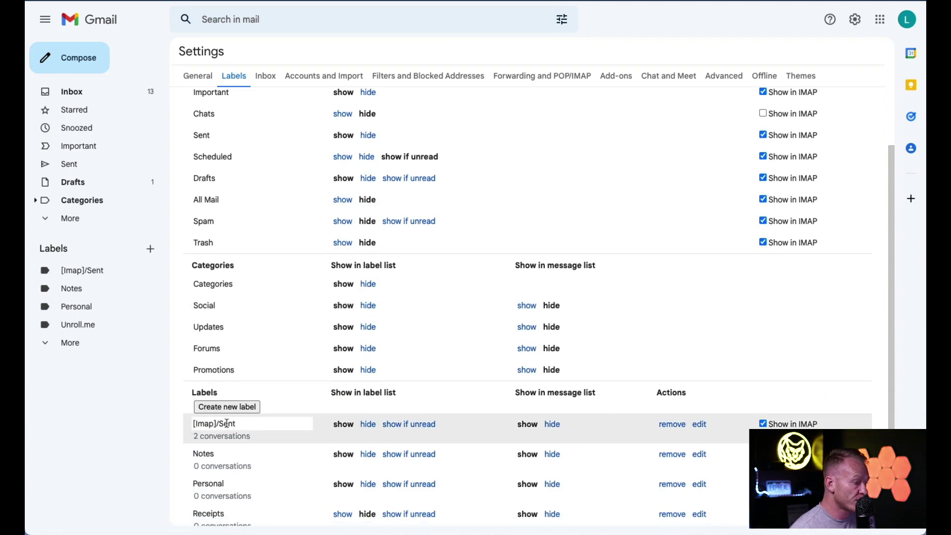
left_click(231, 405)
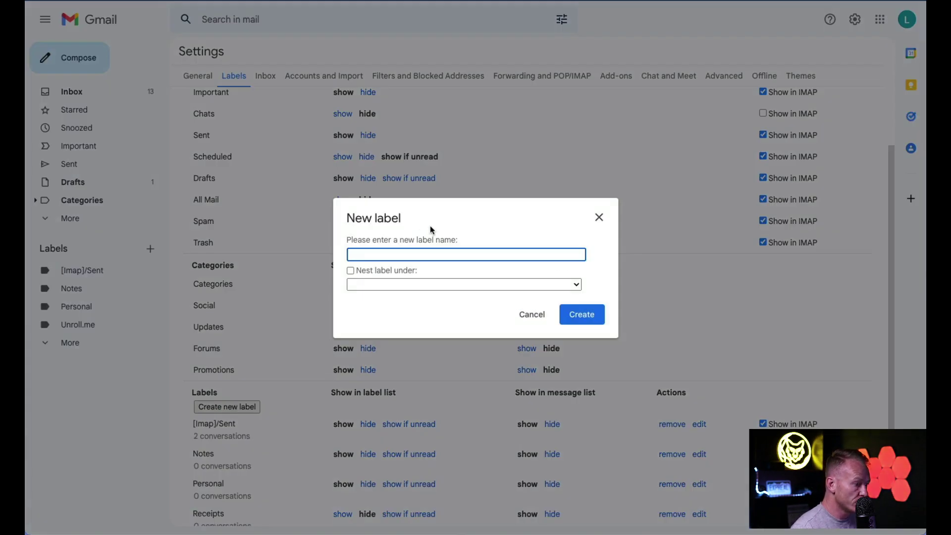
type("Follow")
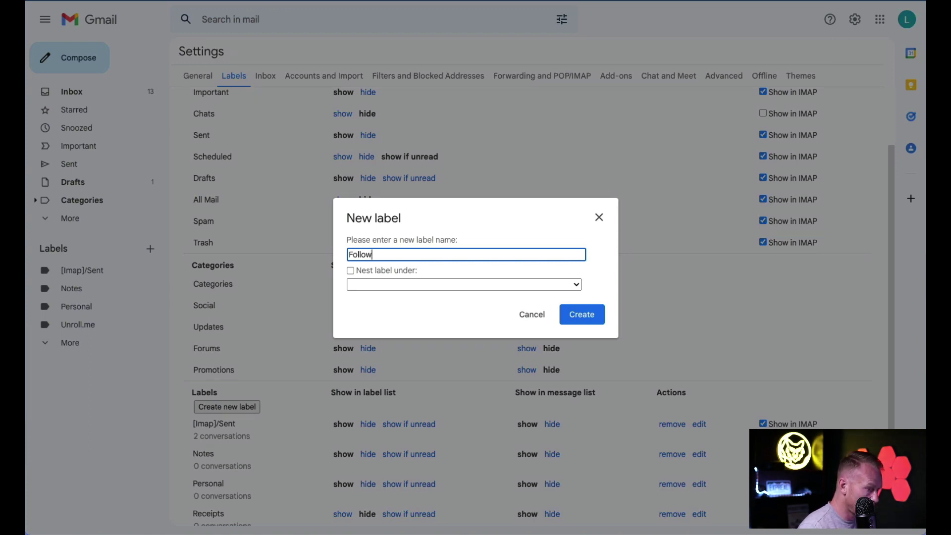
type(" Up")
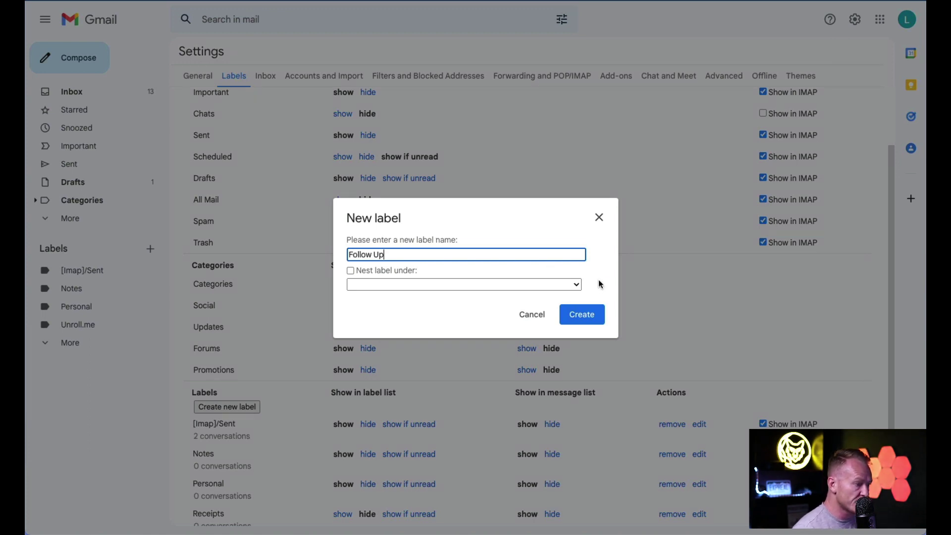
left_click(584, 315)
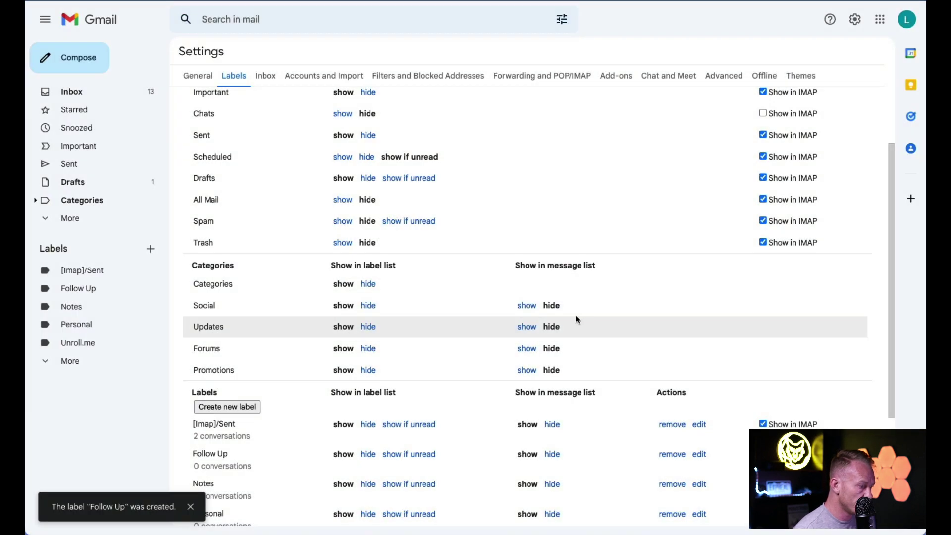
Create two more labels, Waiting and Read Through
left_click(242, 408)
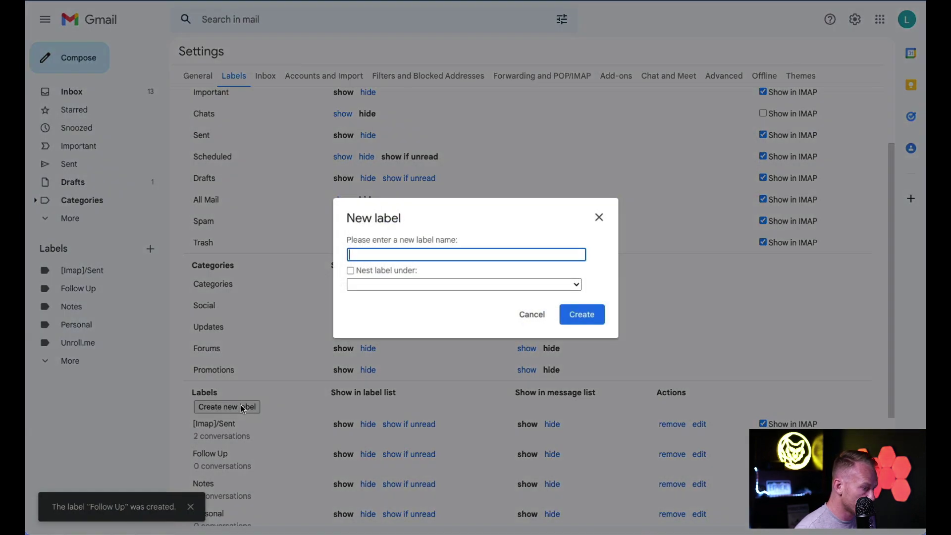
type("Waiting")
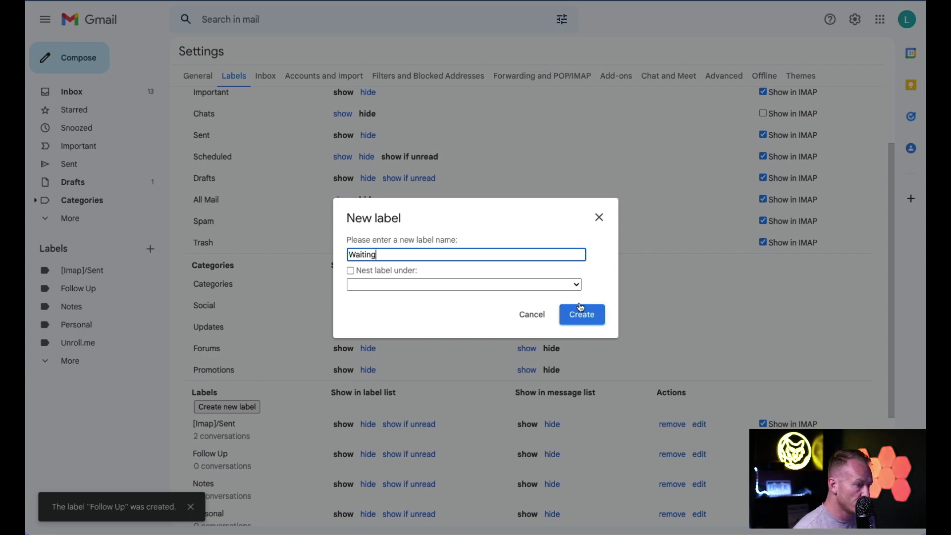
left_click(585, 310)
left_click(238, 407)
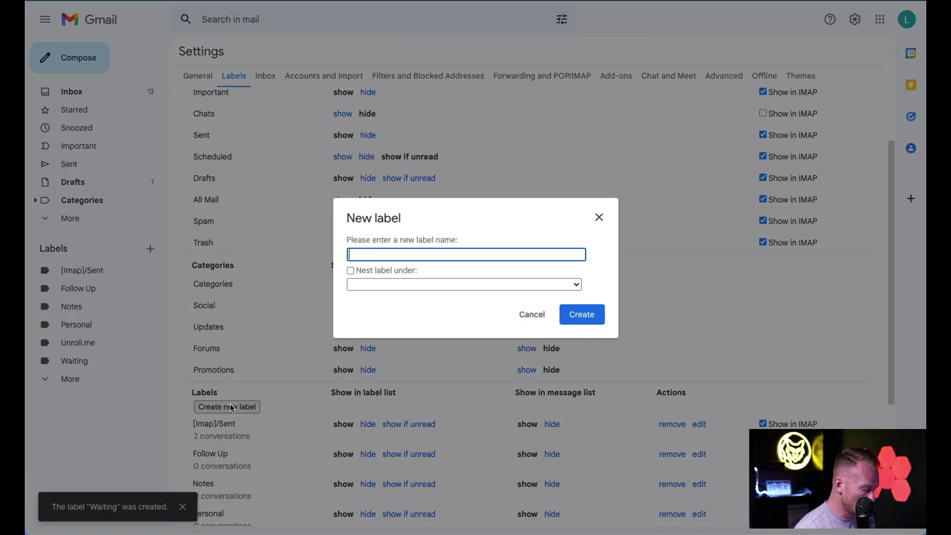
type("Read Through")
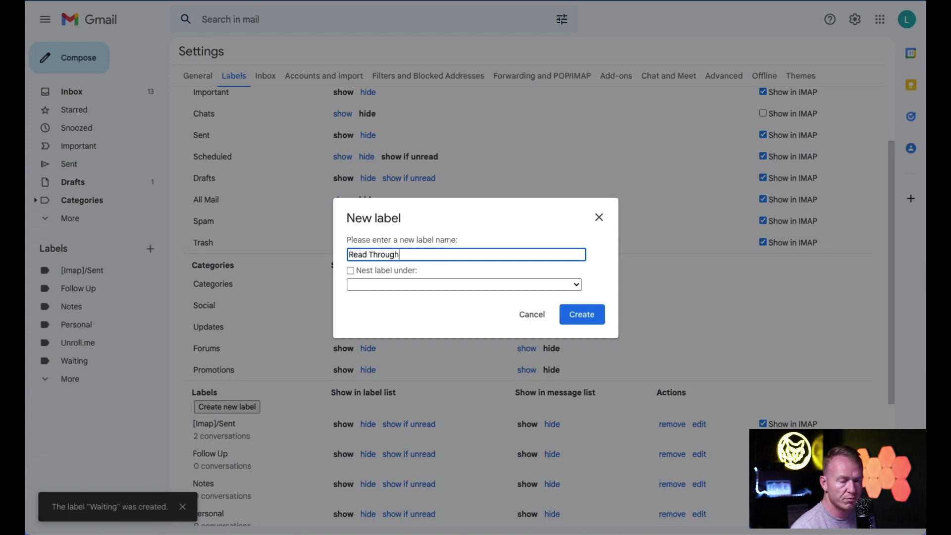
left_click(589, 317)
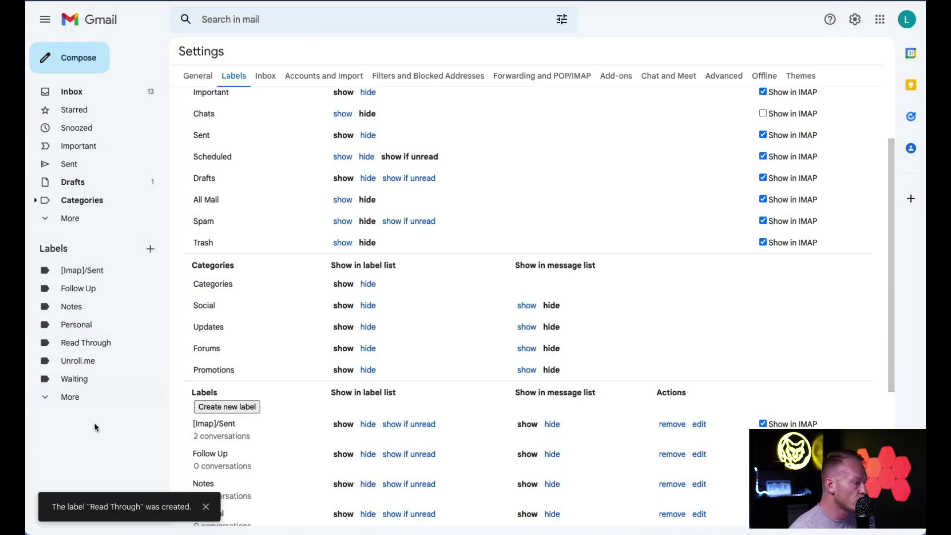
Delete the Unroll.me and Notes labels
mouse_move(102, 341)
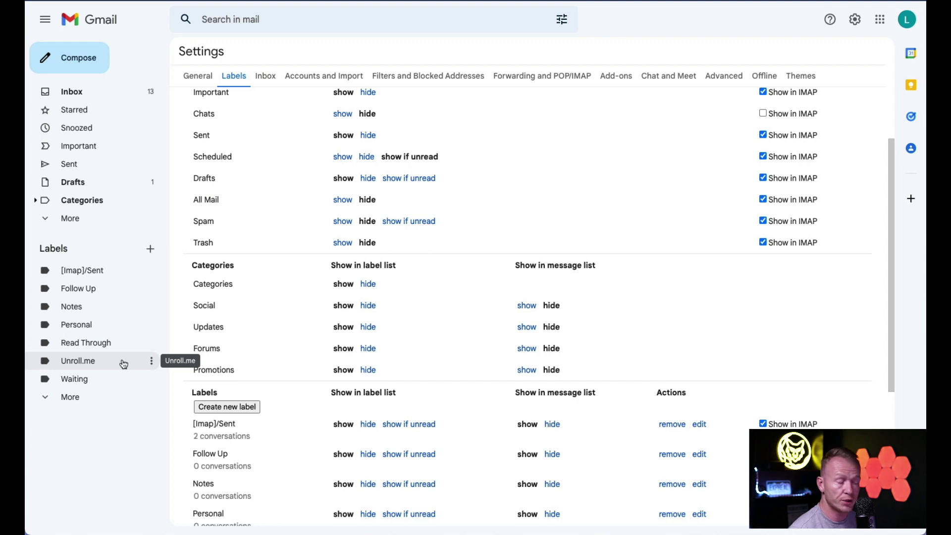
left_click(149, 361)
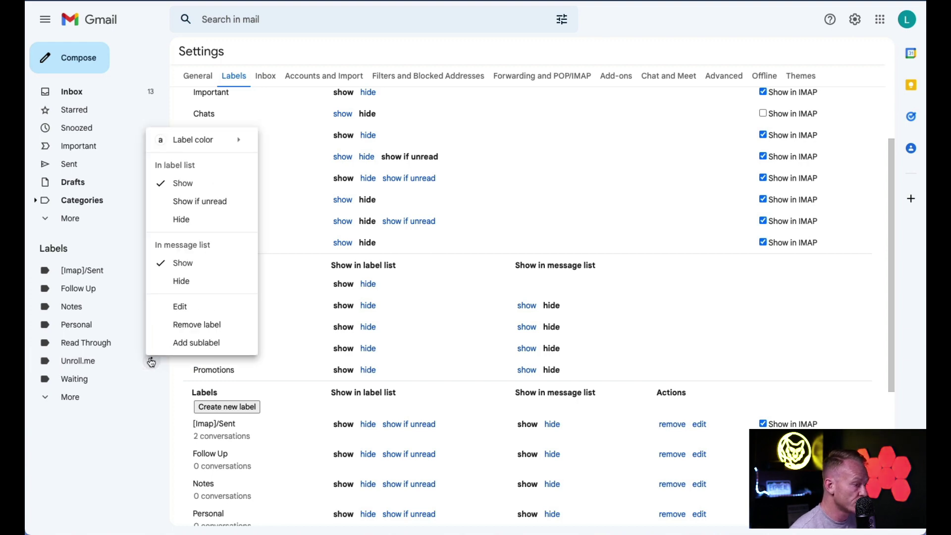
left_click(178, 326)
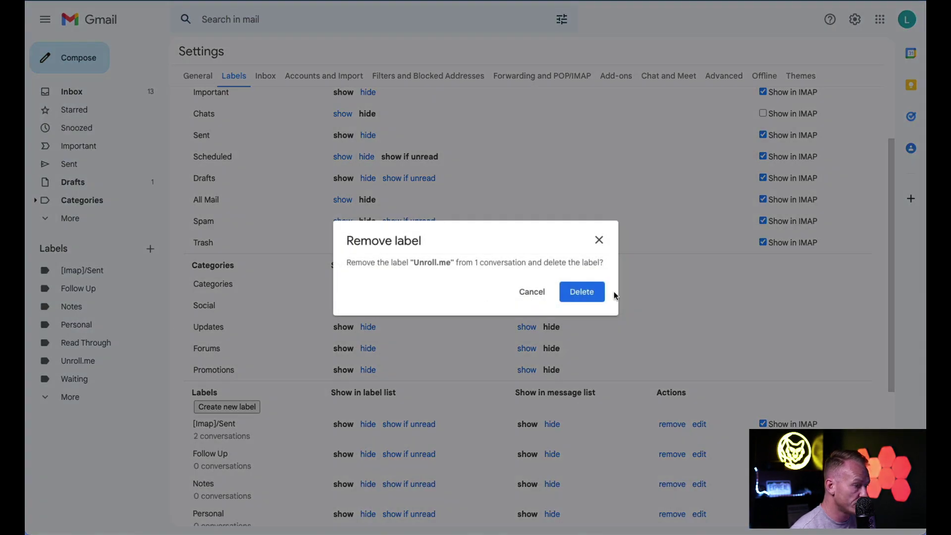
left_click(594, 292)
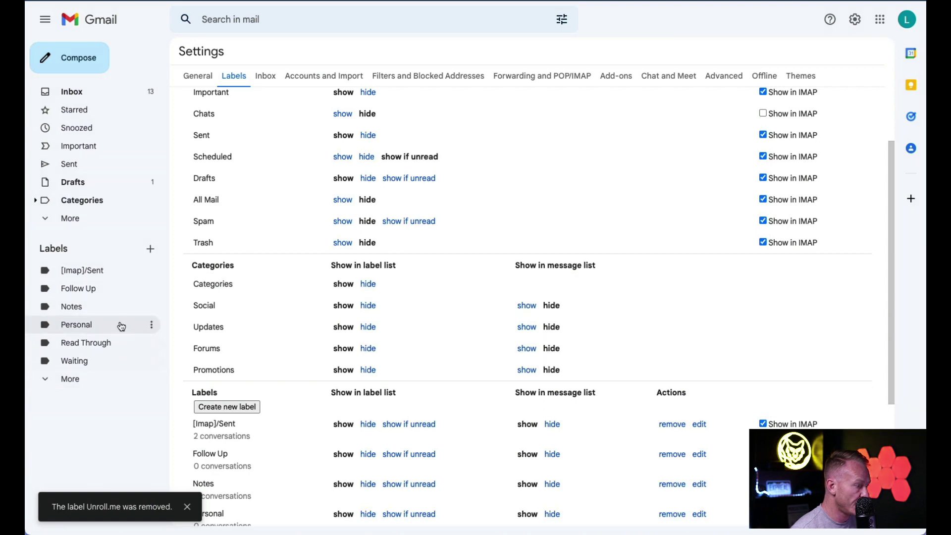
left_click(152, 308)
left_click(216, 268)
left_click(563, 290)
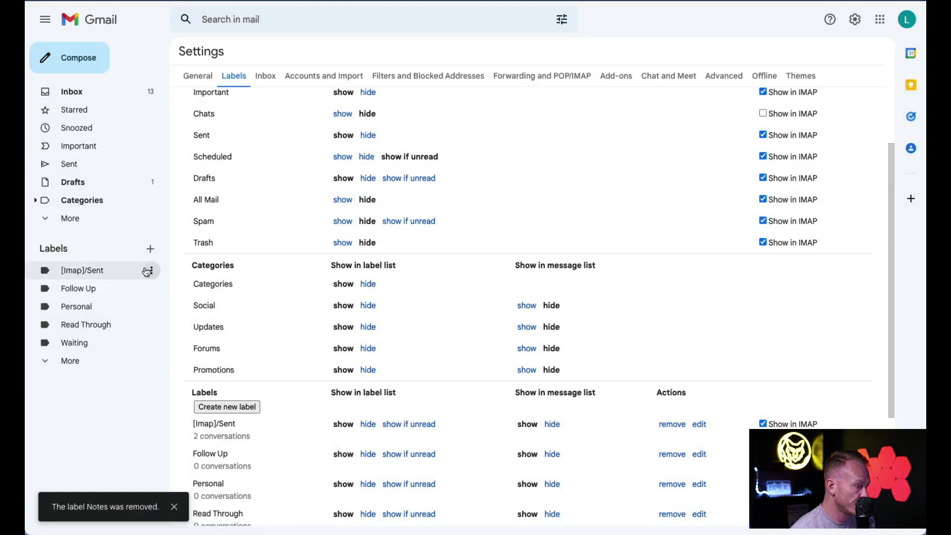
Delete the [Imap]/Sent and Personal labels
left_click(151, 271)
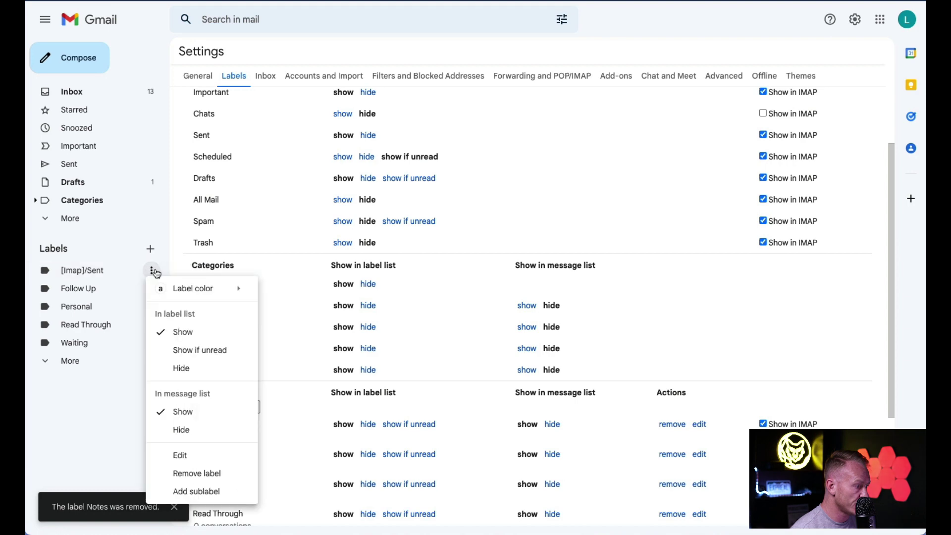
left_click(193, 470)
left_click(590, 296)
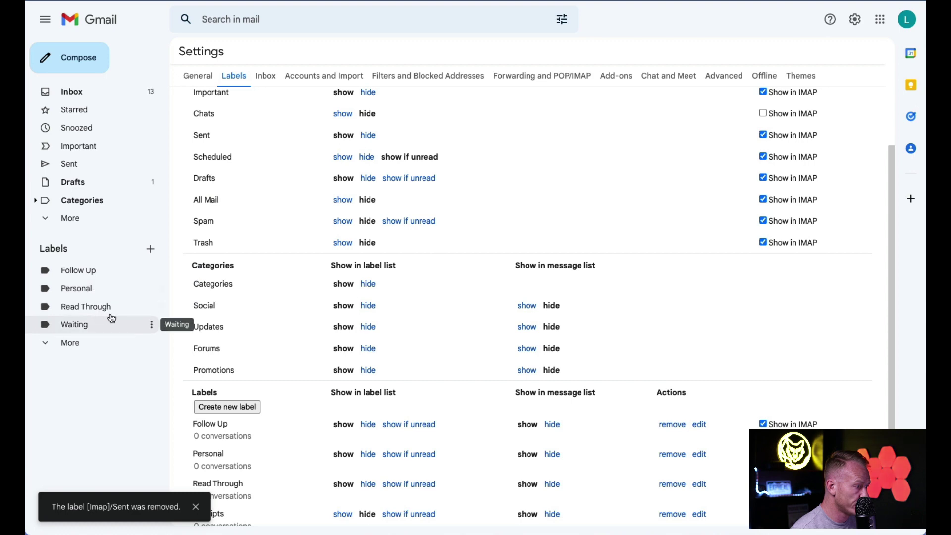
left_click(152, 287)
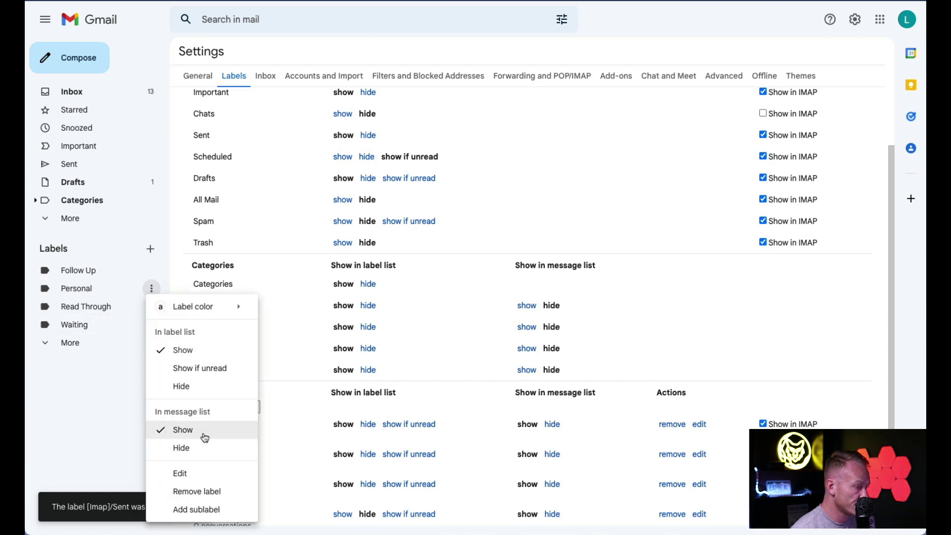
left_click(208, 495)
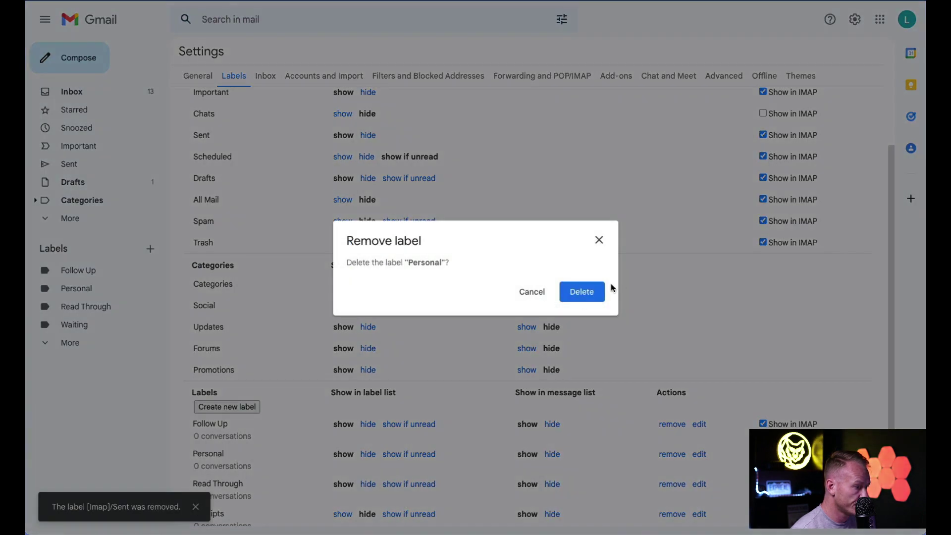
left_click(582, 292)
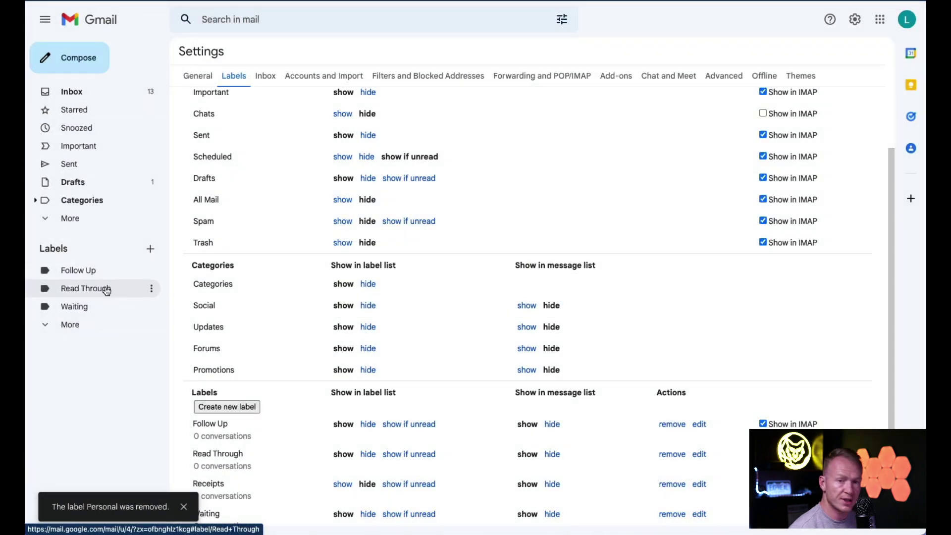
scroll(318, 340, "up", 3)
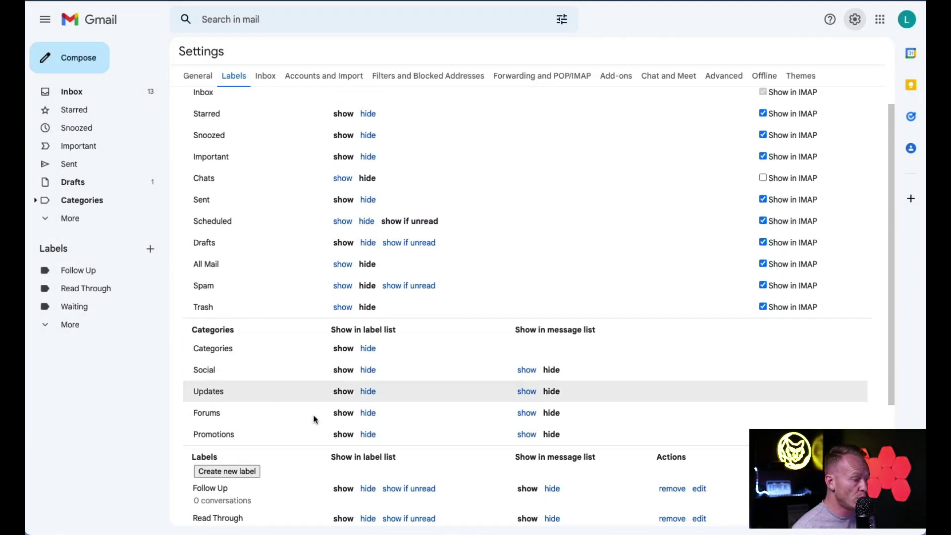
scroll(286, 422, "down", 4)
scroll(286, 421, "up", 5)
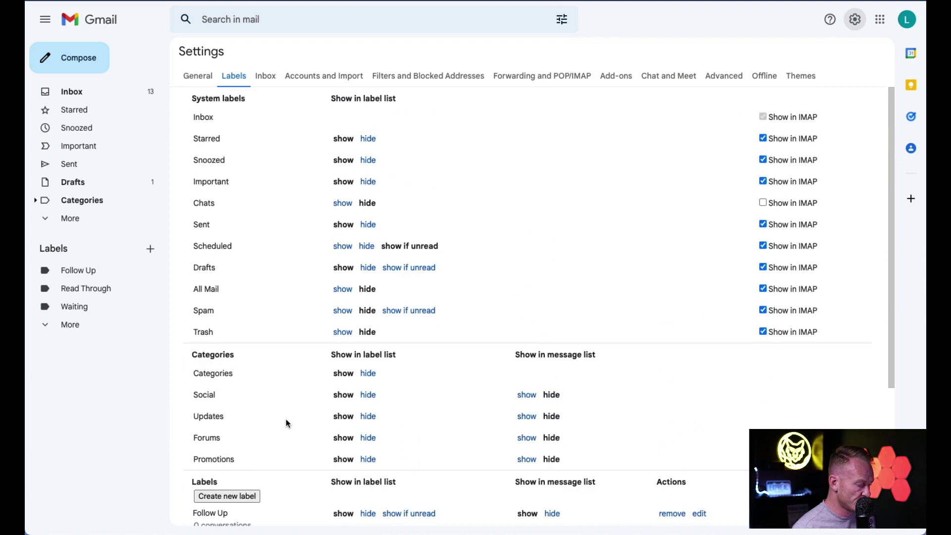
Set the inbox type to Multiple Inboxes on the Inbox settings tab
left_click(265, 80)
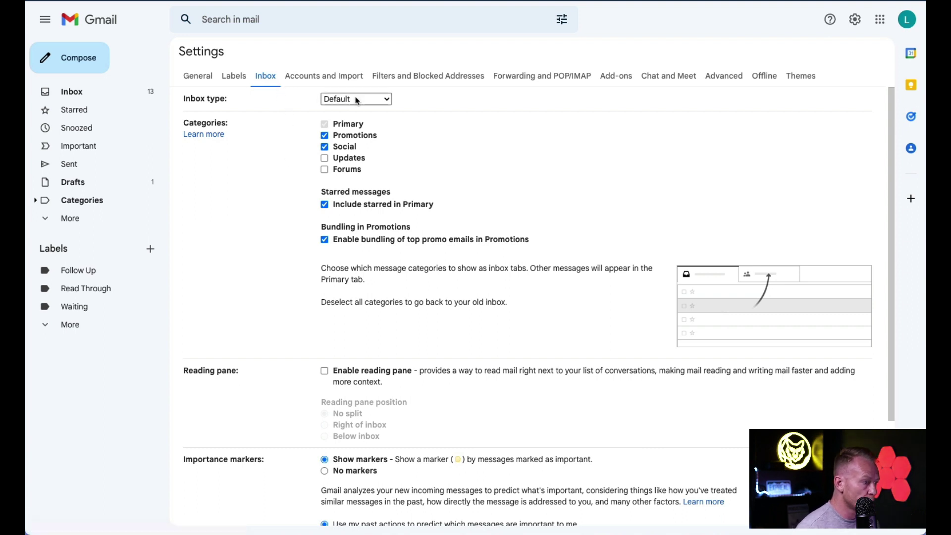
left_click(370, 103)
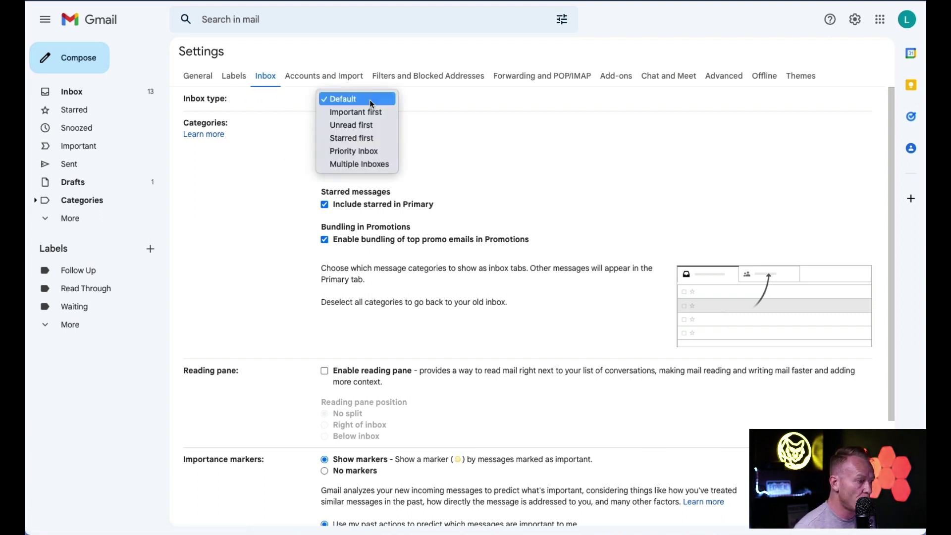
left_click(373, 165)
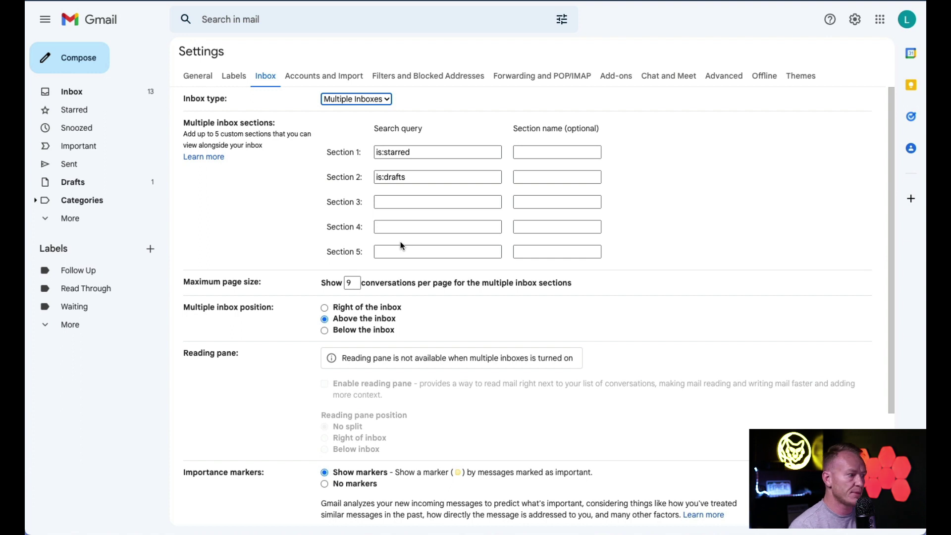
Set the section 1–3 search queries to l:follow-up, l:waiting and l:read-through
left_click_drag(421, 152, 259, 148)
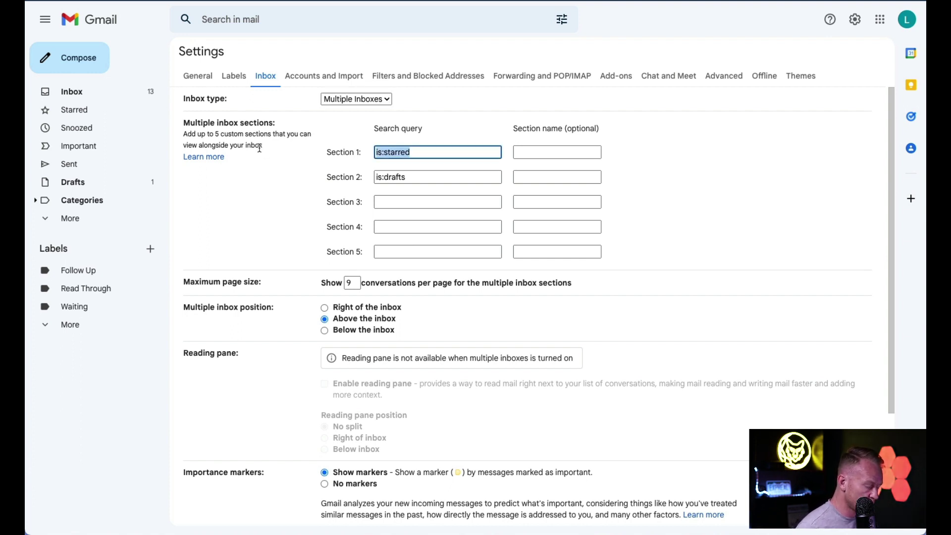
key("BackSpace")
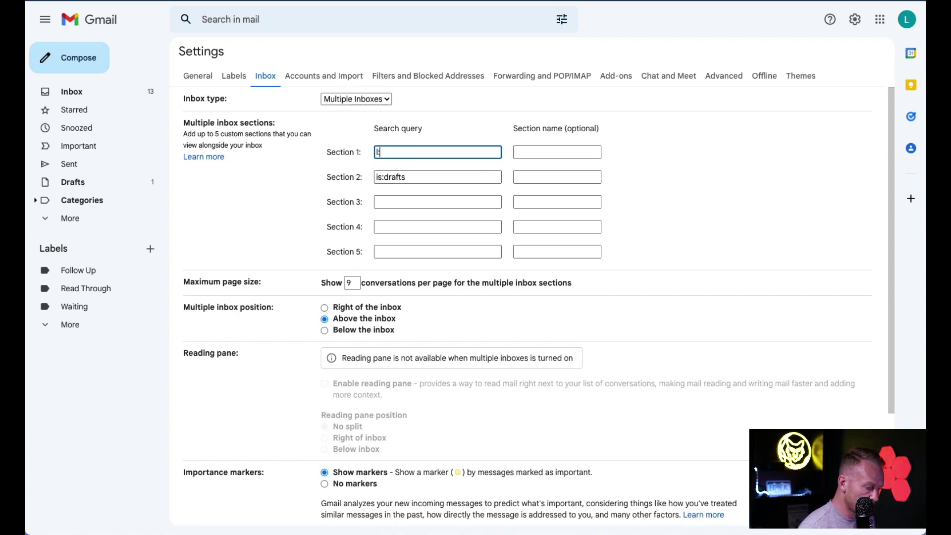
type("l:follow-up")
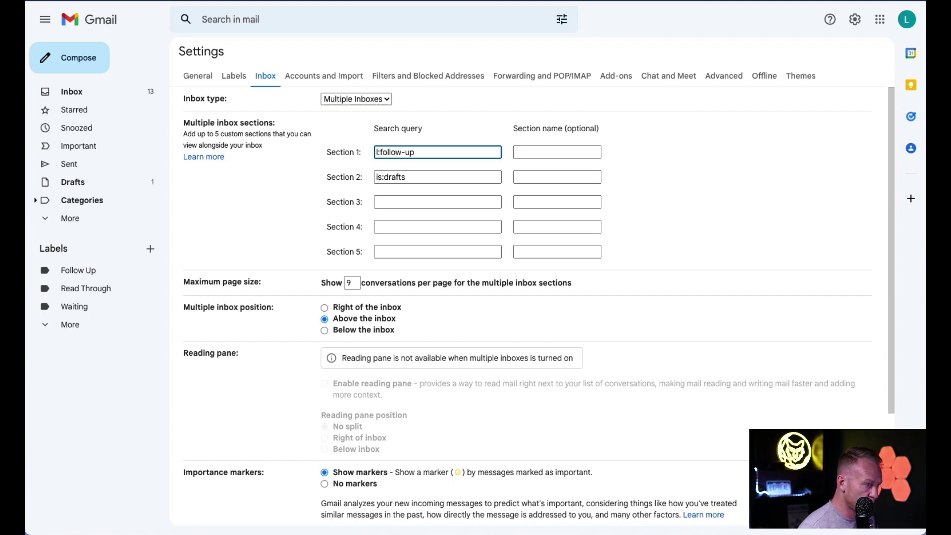
double_click(394, 176)
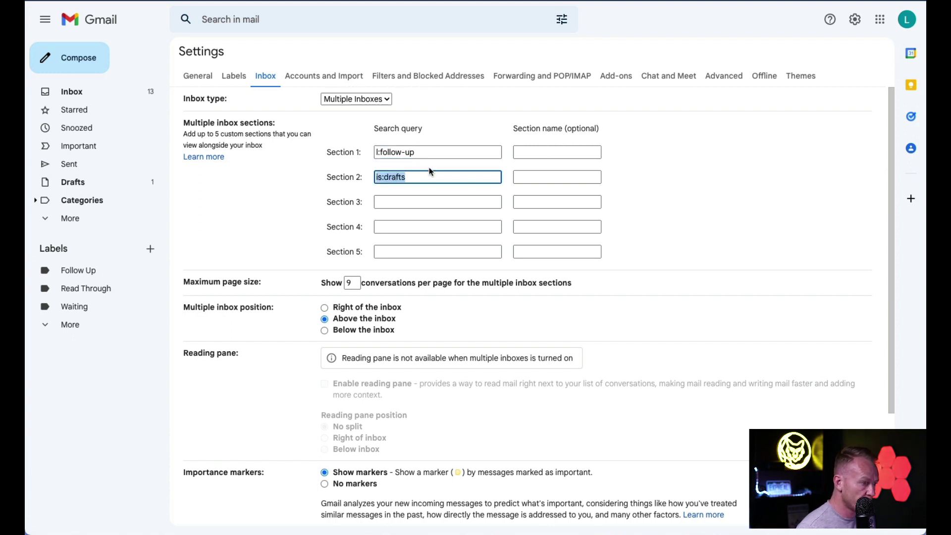
key("BackSpace")
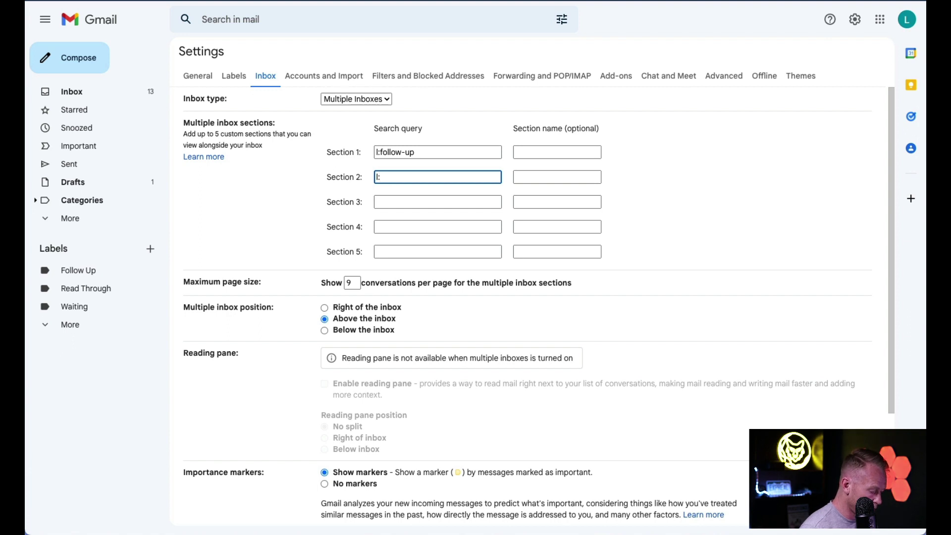
type("l:waiting")
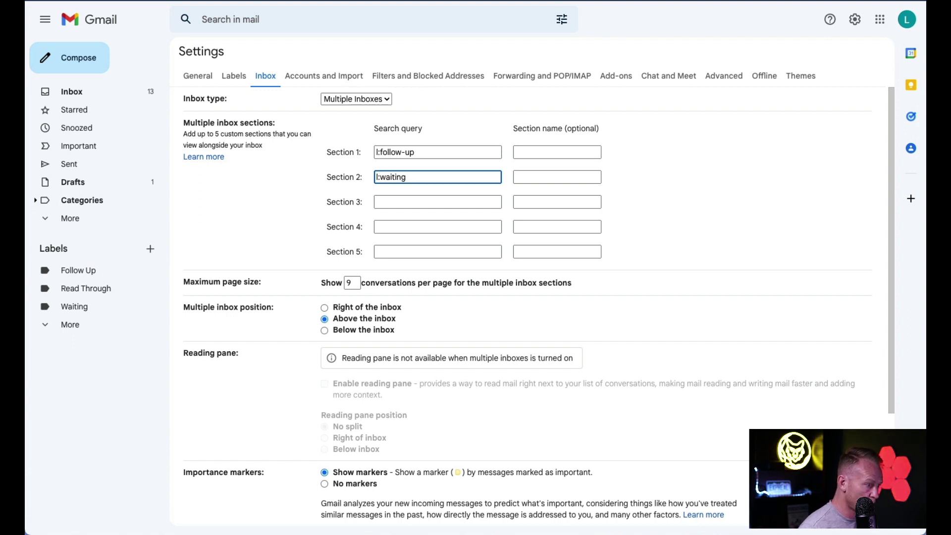
left_click(396, 201)
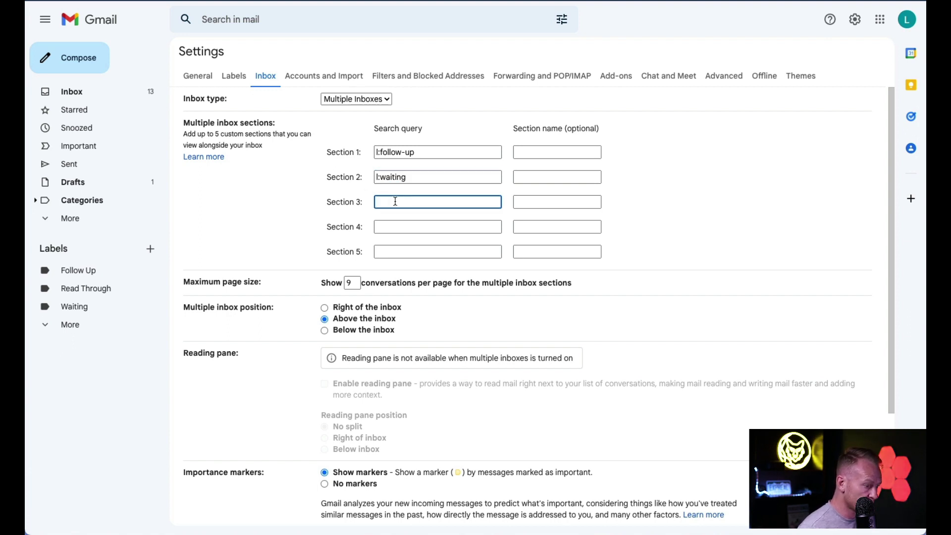
type("l:read-through")
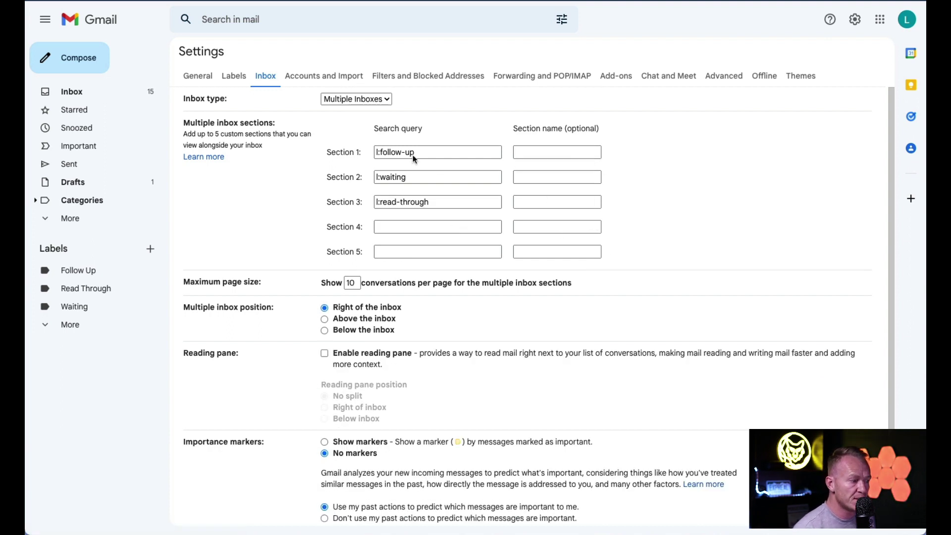
Name the three sections Follow Up, Waiting and Read Through
left_click(544, 148)
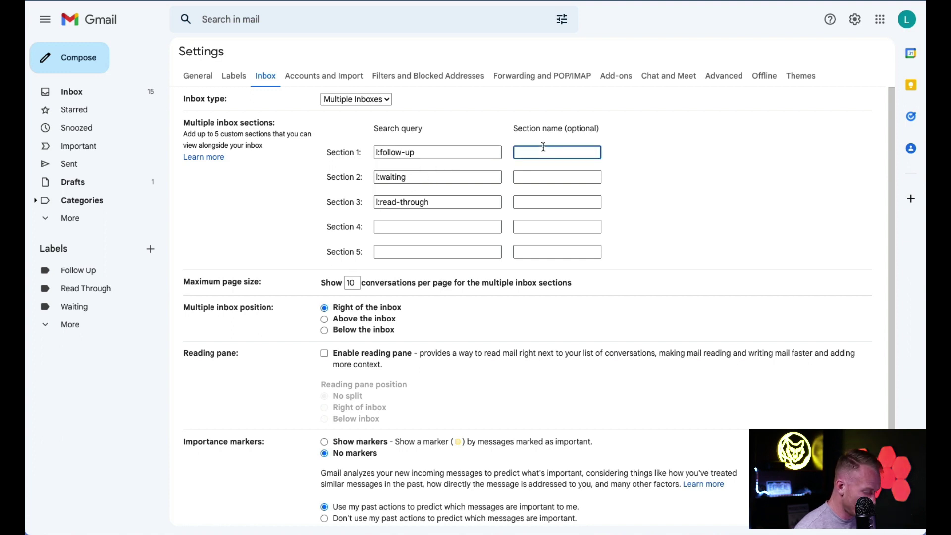
type("Follow Up")
key("Tab")
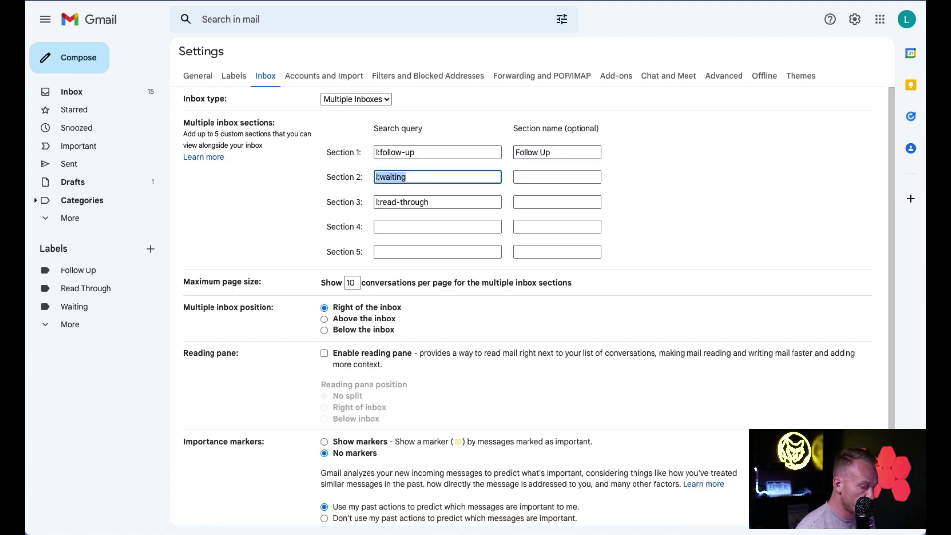
left_click(557, 177)
type("Waiting")
key("Tab")
key("Tab")
type("Read Through")
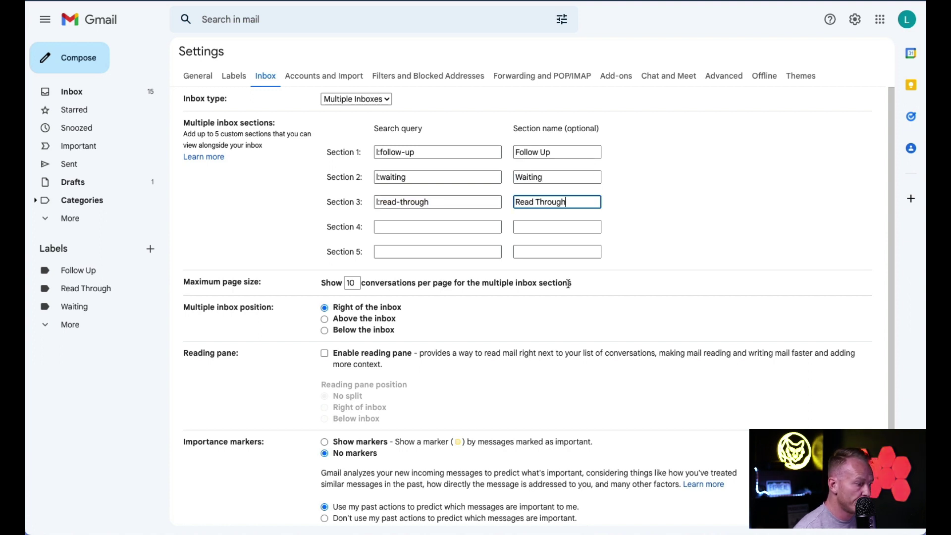
Keep the sections at 10 conversations per page
scroll(446, 248, "down", 1)
left_click(356, 248)
scroll(415, 283, "down", 2)
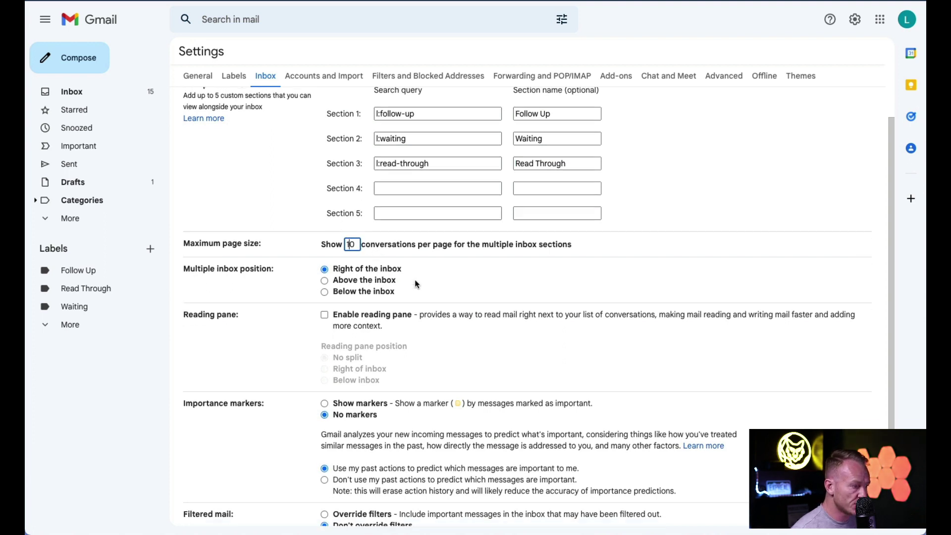
left_click(323, 211)
scroll(325, 210, "down", 1)
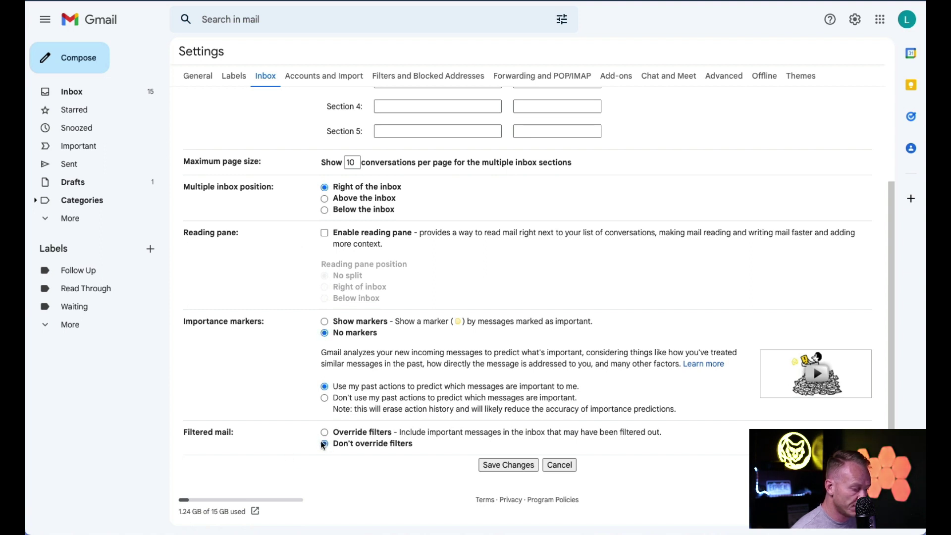
Save the multiple-inbox settings and colour the Follow Up label red
left_click(515, 464)
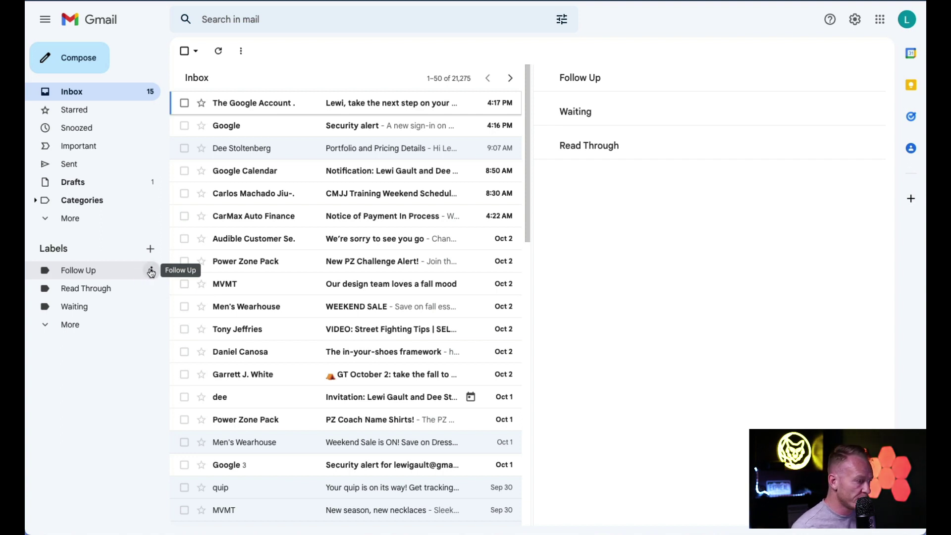
left_click(152, 271)
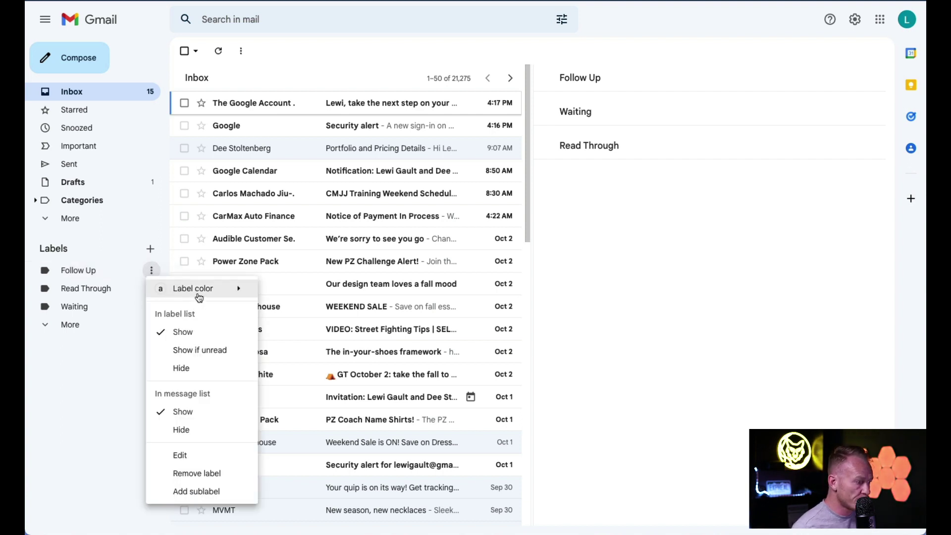
mouse_move(198, 290)
left_click(360, 321)
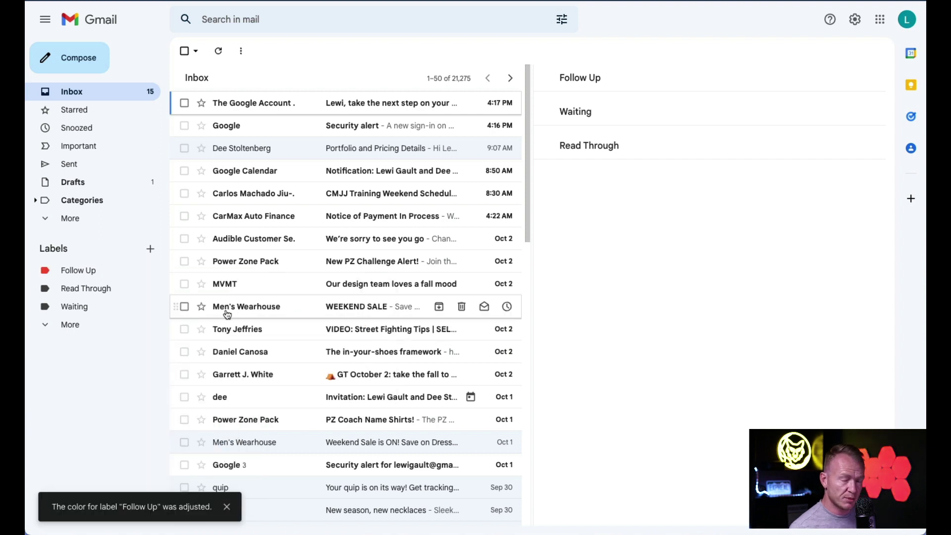
Colour the Read Through label green and the Waiting label yellow
left_click(152, 289)
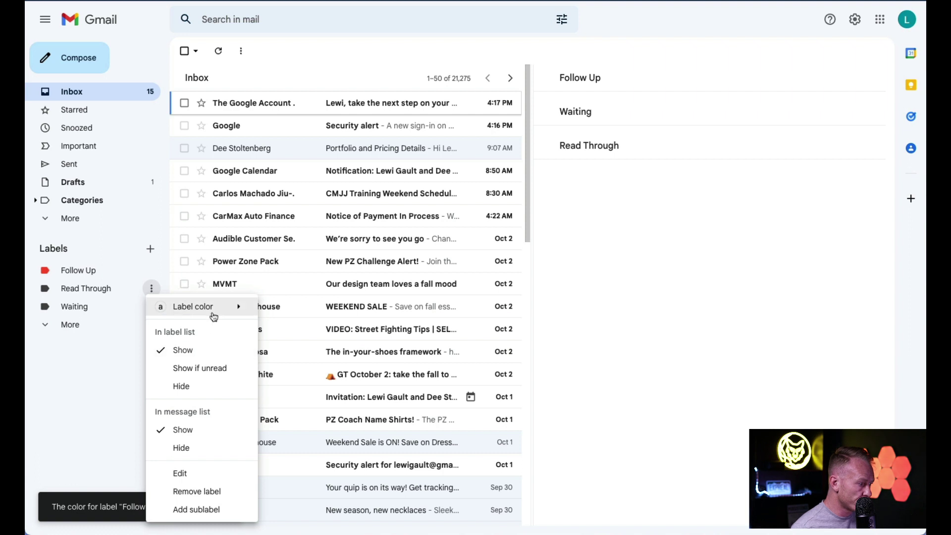
mouse_move(218, 310)
left_click(346, 367)
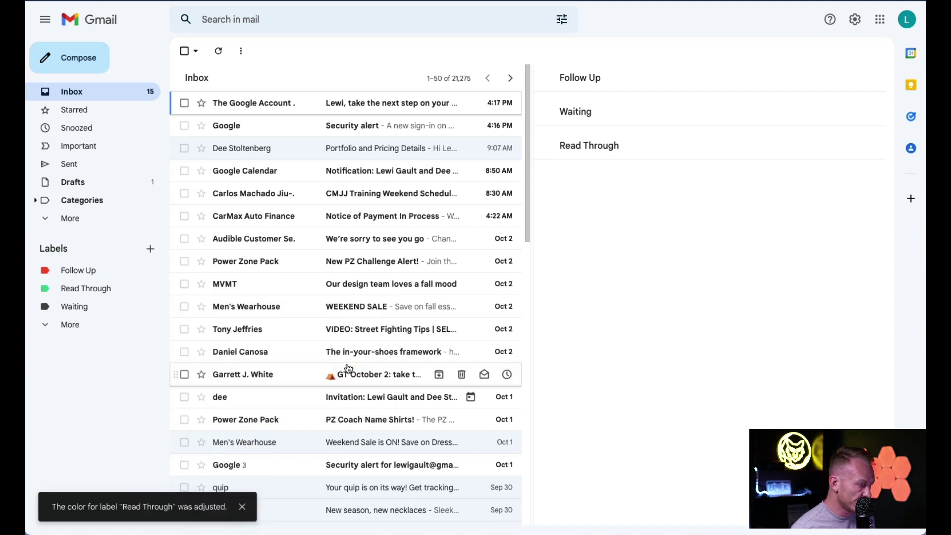
left_click(152, 307)
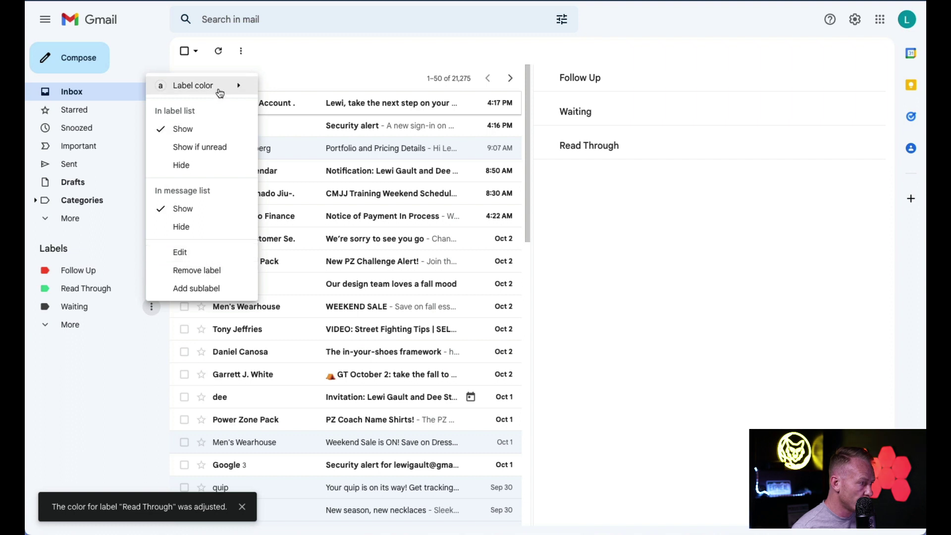
mouse_move(218, 89)
left_click(319, 132)
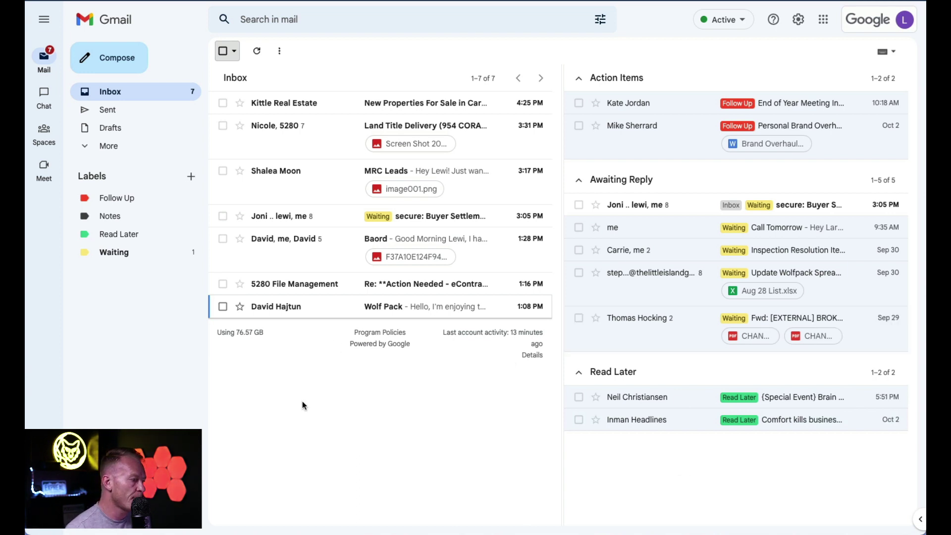
Open the Wolf Pack conversation from the inbox list
left_click(342, 308)
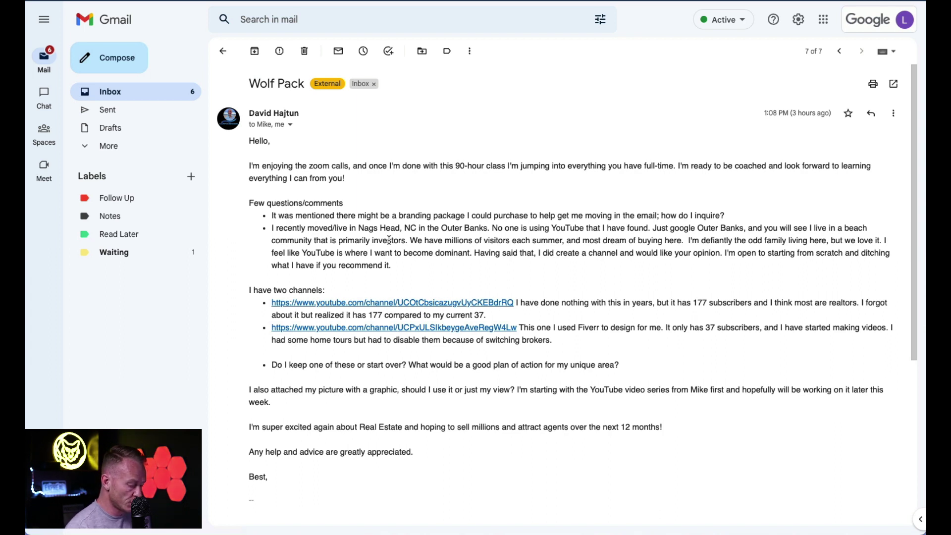
Label the Wolf Pack email Read Later and archive it, advancing to the next message
key("l")
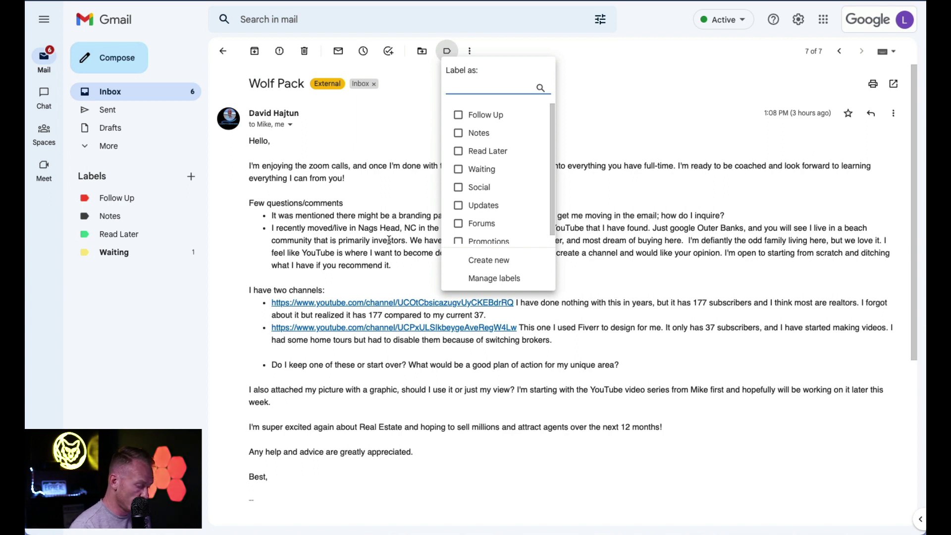
type("later")
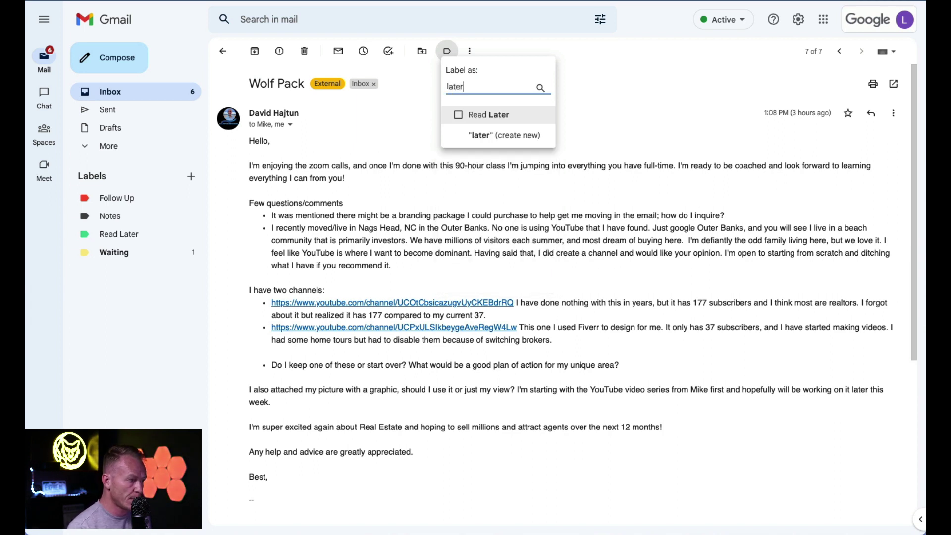
key("Return")
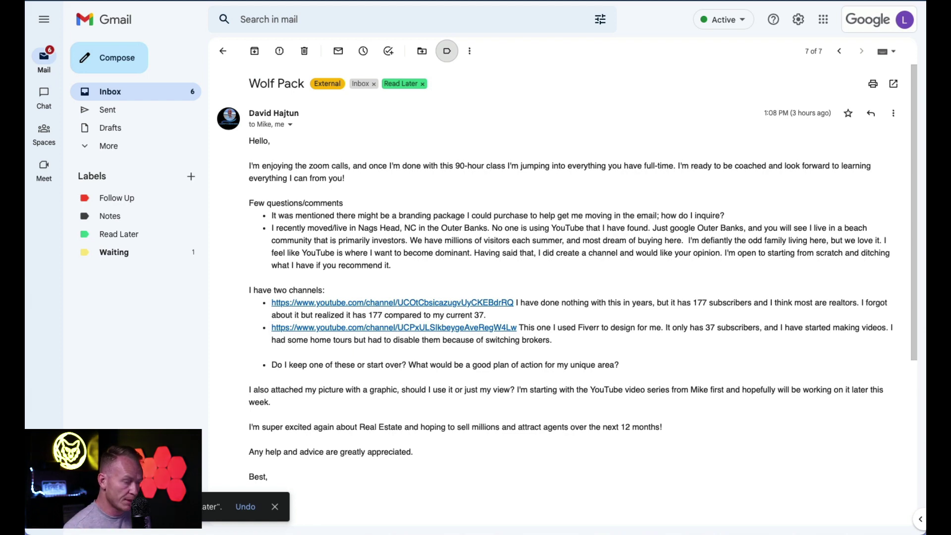
key("e")
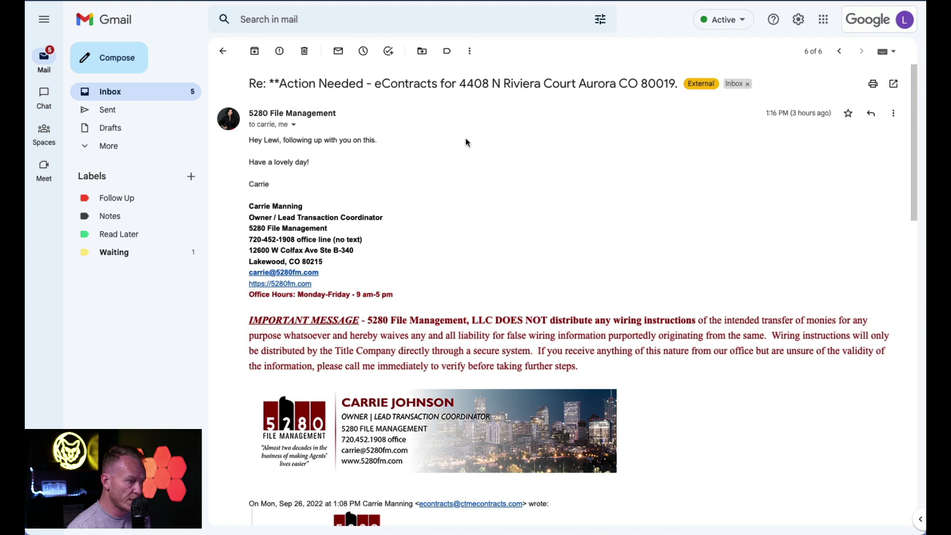
Label the eContracts reply Follow Up and archive it
key("l")
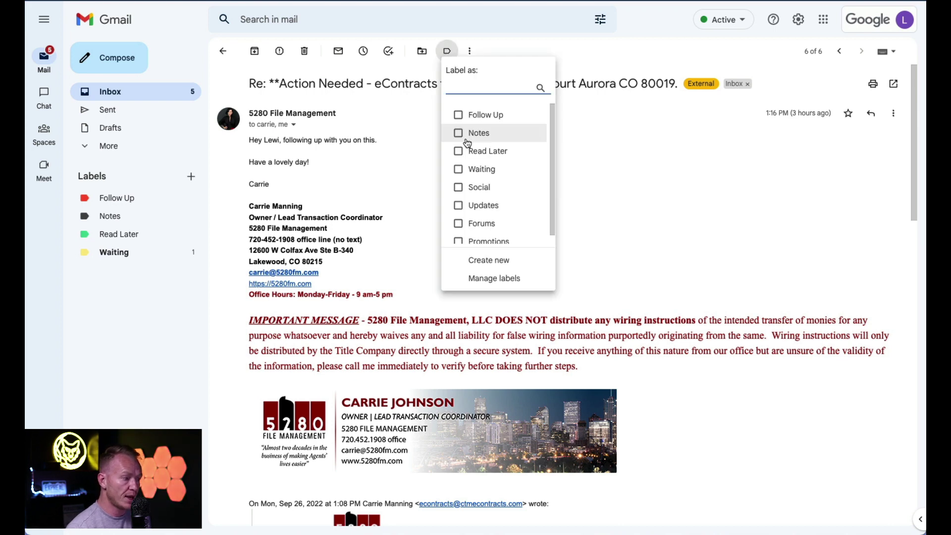
type("follow")
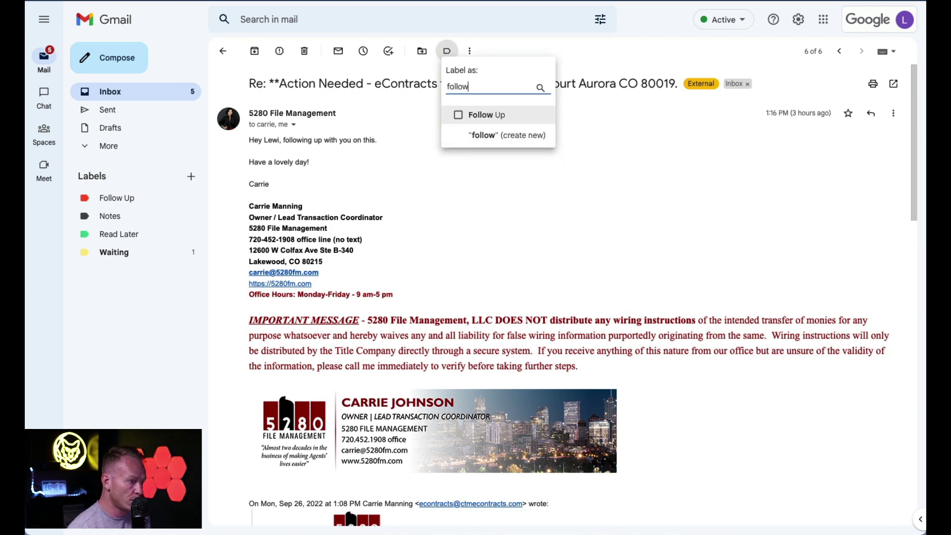
key("Return")
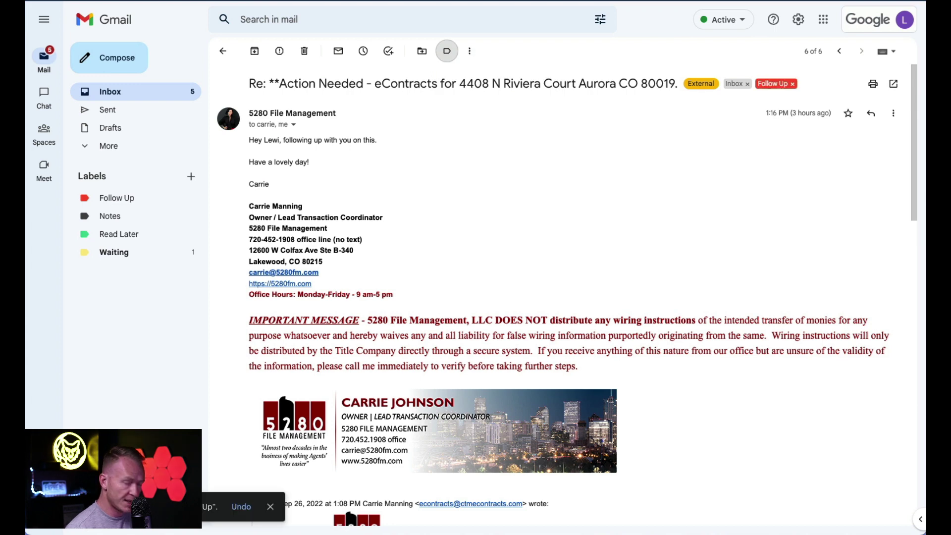
key("e")
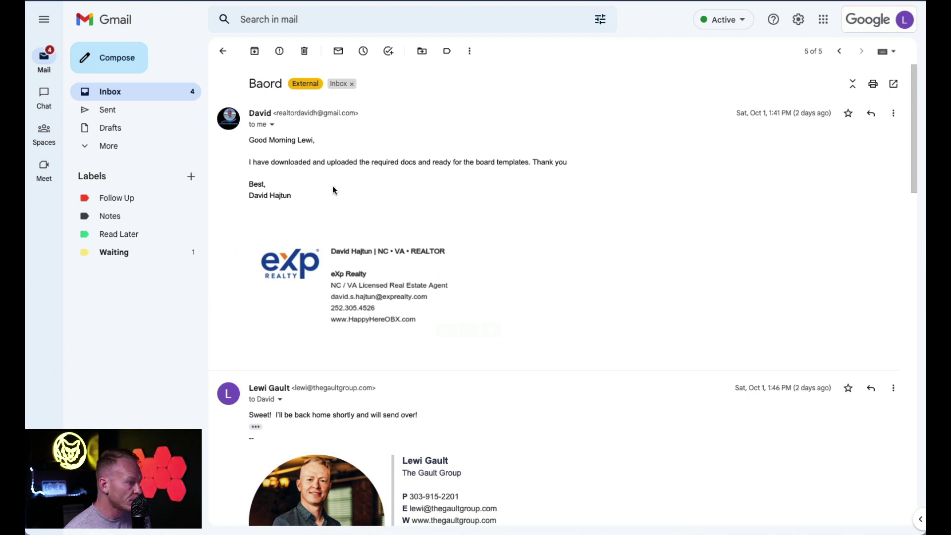
Label the Baord conversation Follow Up and archive it too
mouse_move(452, 232)
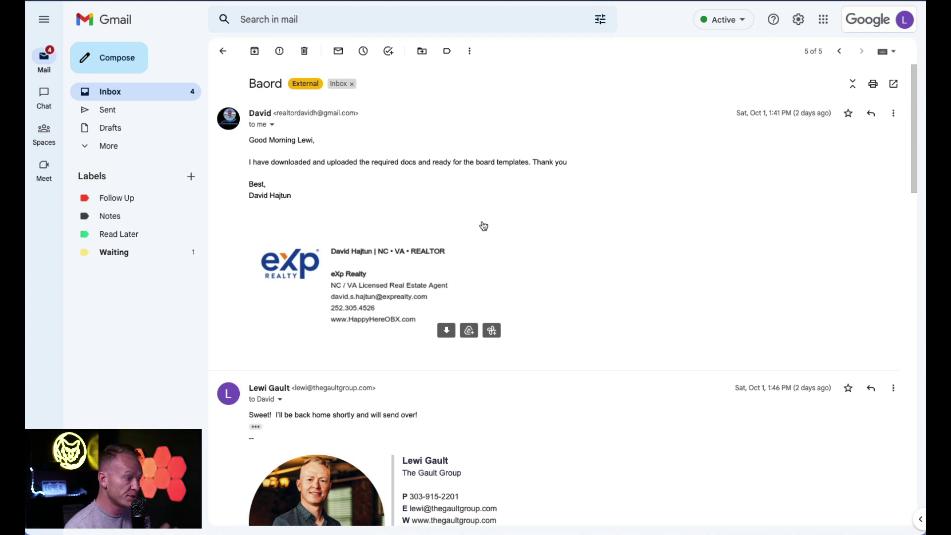
type("lfollo")
key("Return")
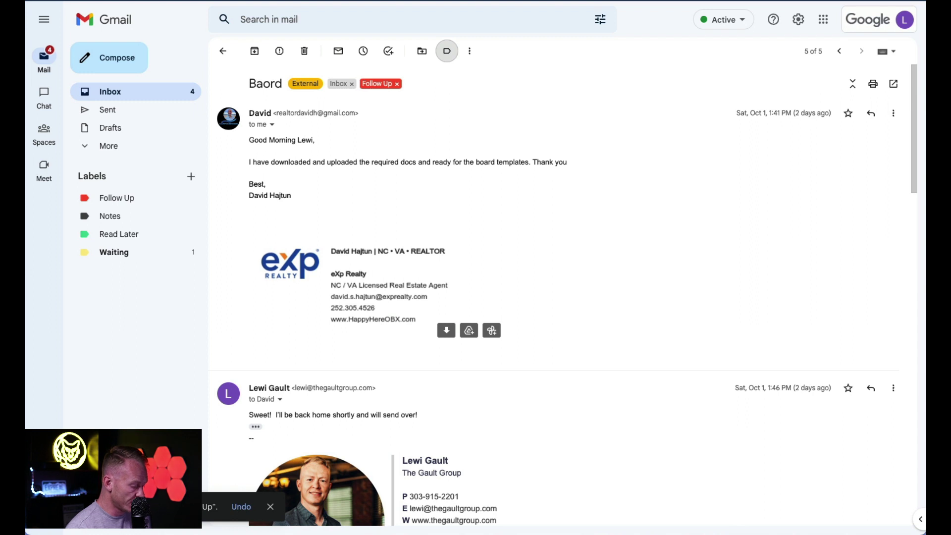
key("e")
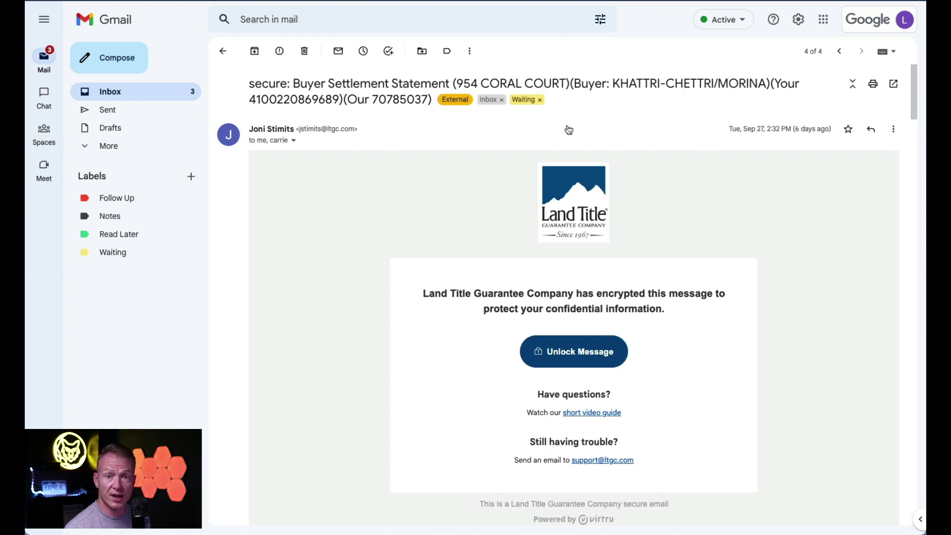
Remove the Waiting label from the Buyer Settlement Statement email and archive it
left_click(541, 100)
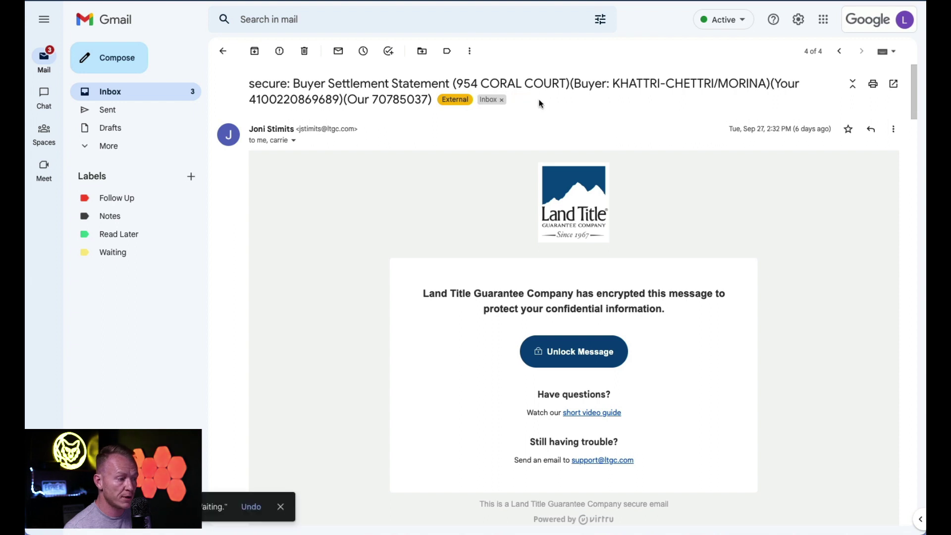
key("e")
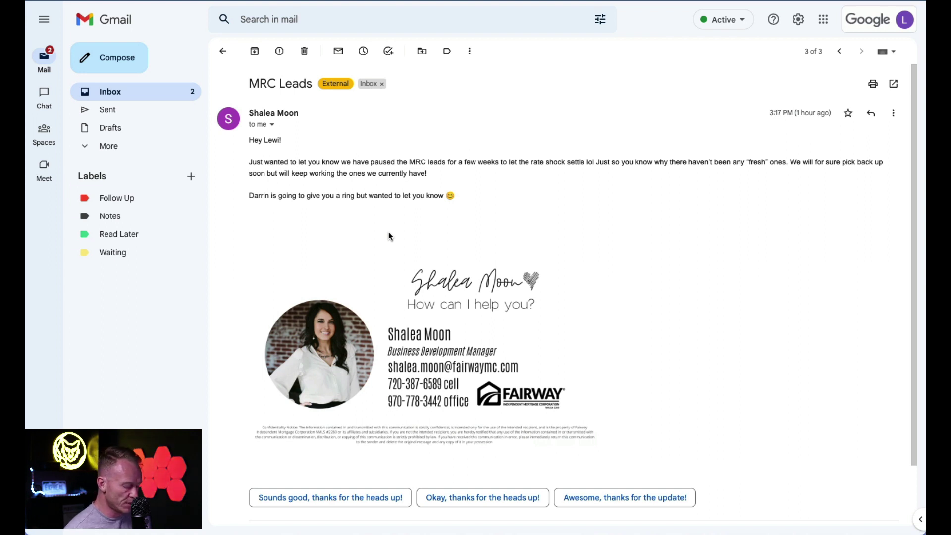
Apply the Read Later label to the MRC Leads email and archive it
type("l")
type("later")
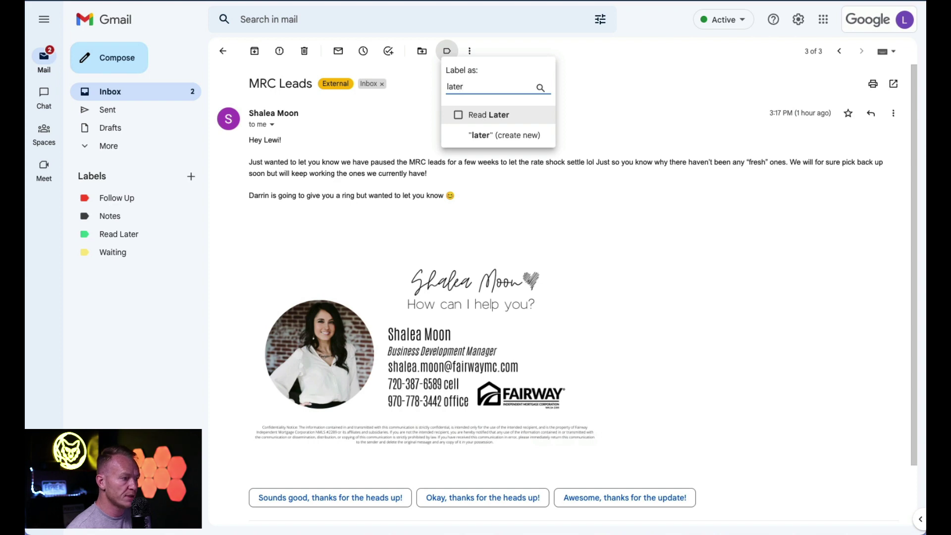
key("Return")
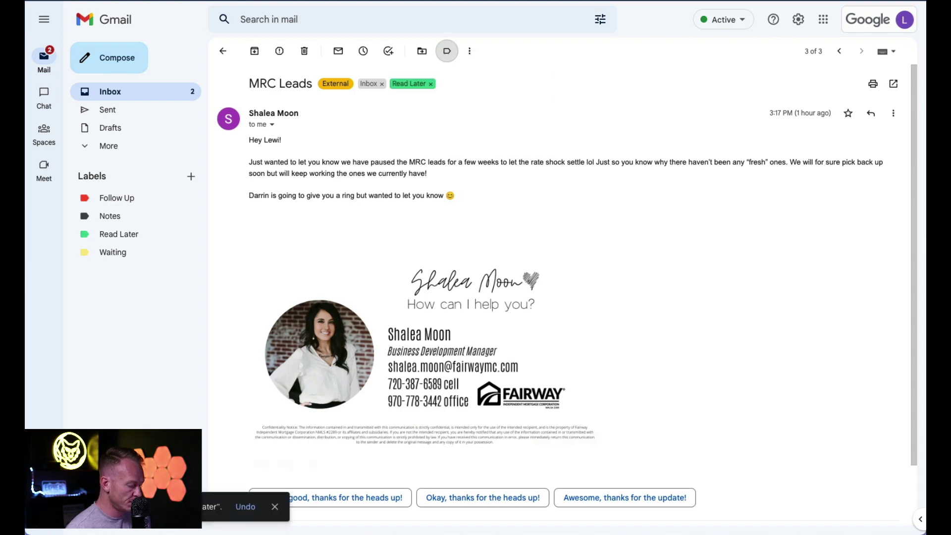
key("e")
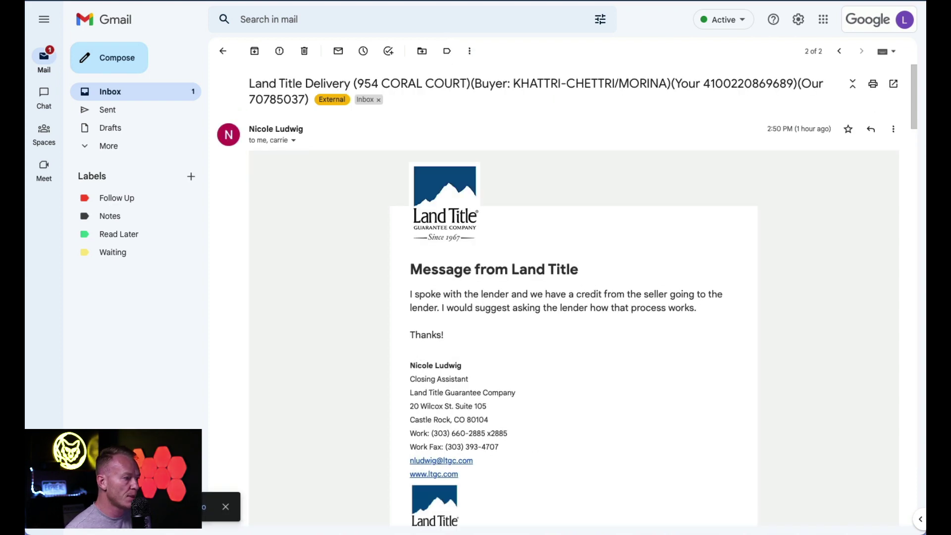
Archive the Land Title Delivery email without labelling it
scroll(346, 309, "down", 2)
scroll(346, 309, "up", 2)
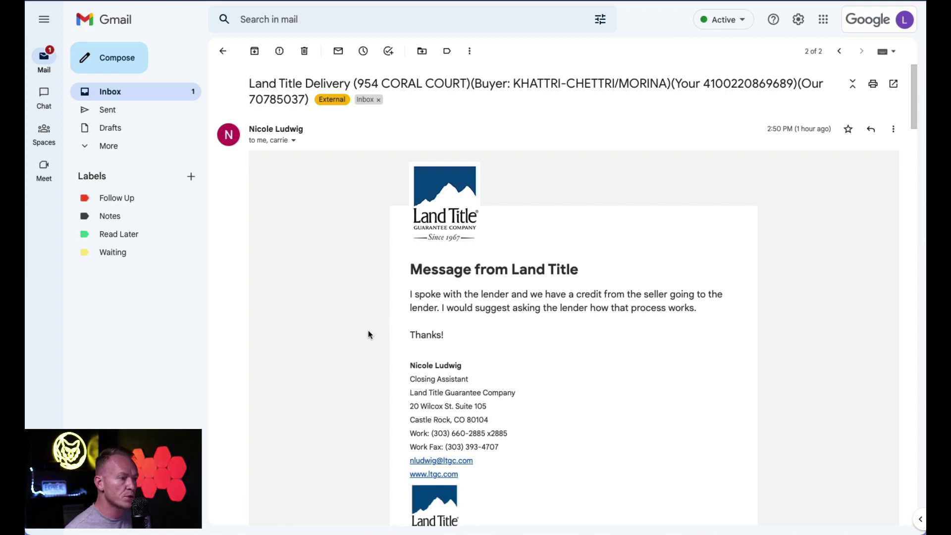
key("e")
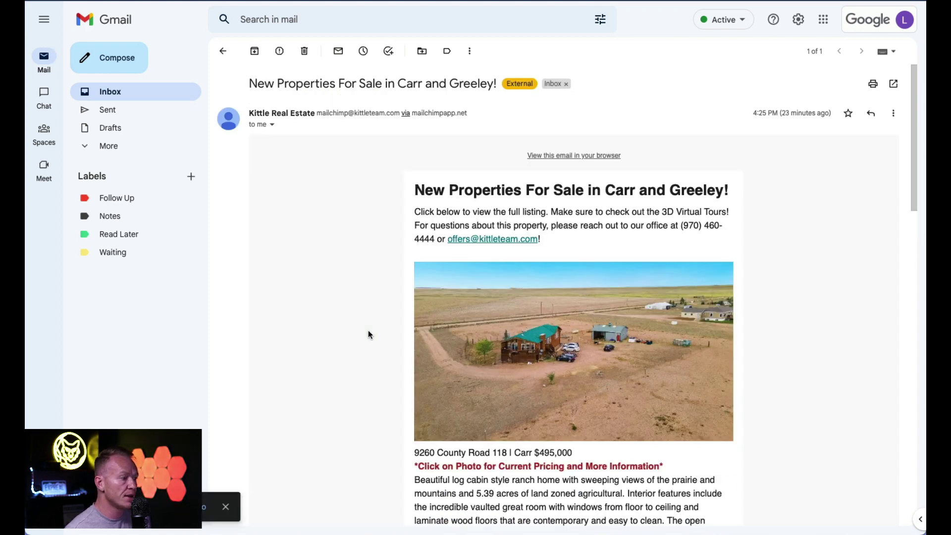
Unsubscribe from Kittle Real Estate, giving 'no longer want these emails', then archive it
scroll(355, 354, "down", 10)
scroll(356, 353, "up", 10)
scroll(360, 428, "down", 15)
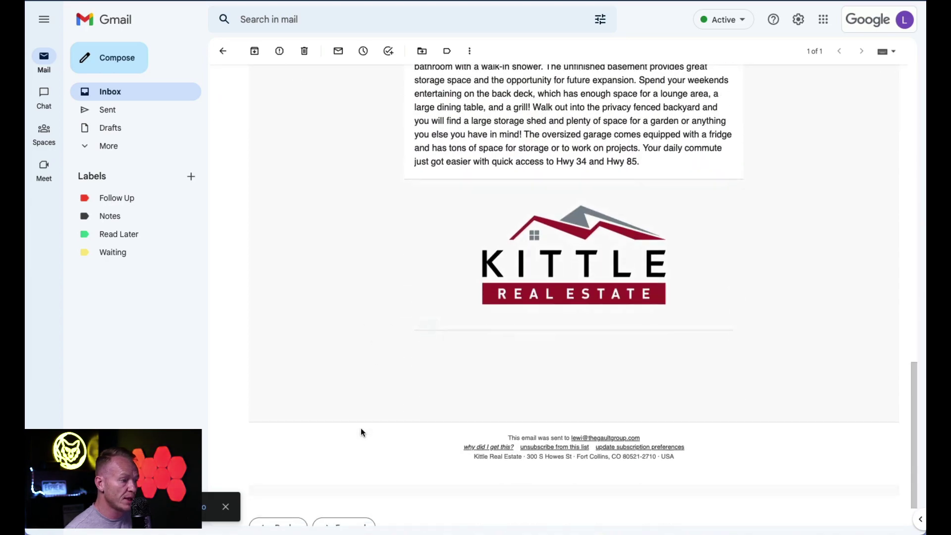
scroll(361, 429, "up", 15)
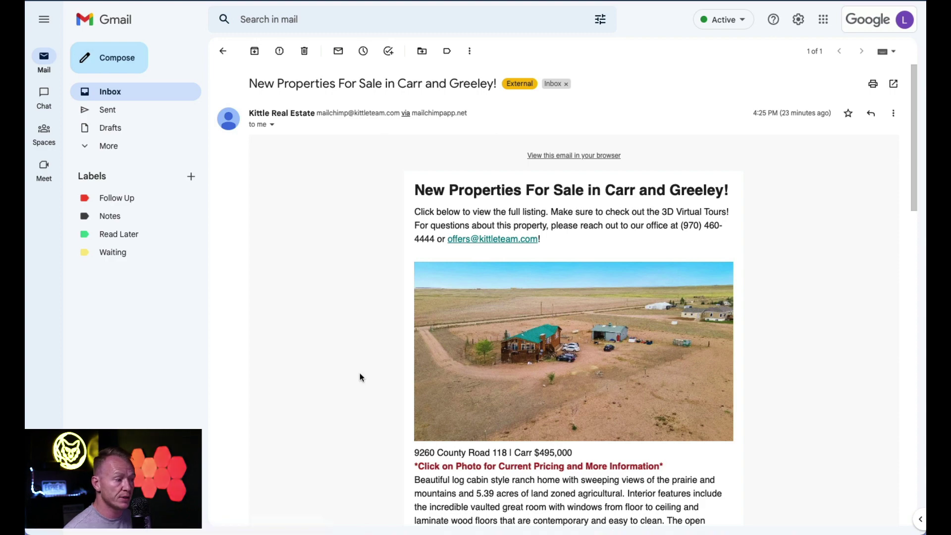
scroll(360, 376, "down", 15)
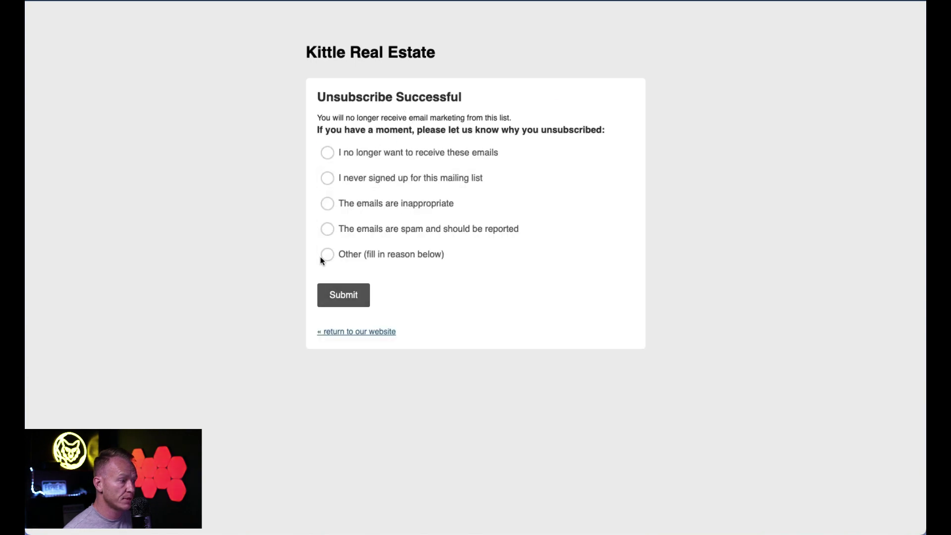
left_click(328, 152)
left_click(337, 294)
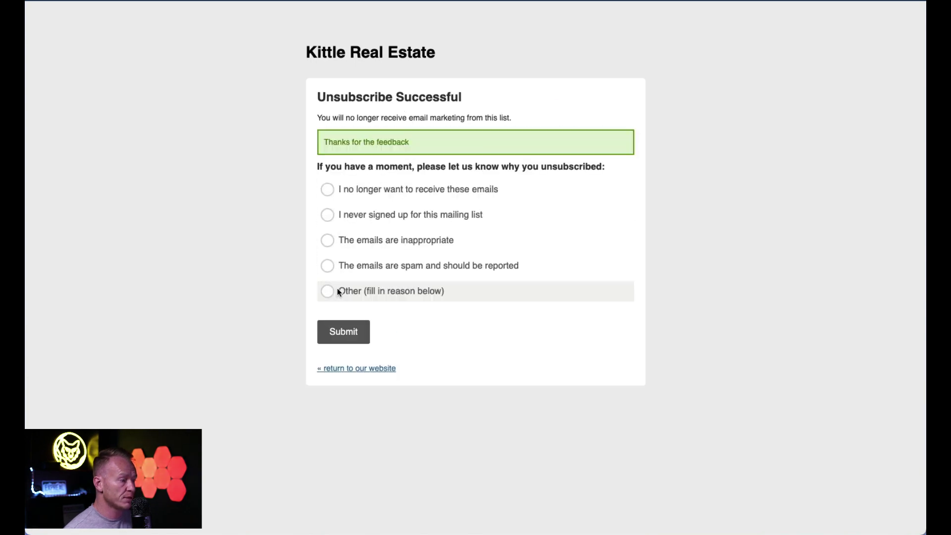
key("ctrl+w")
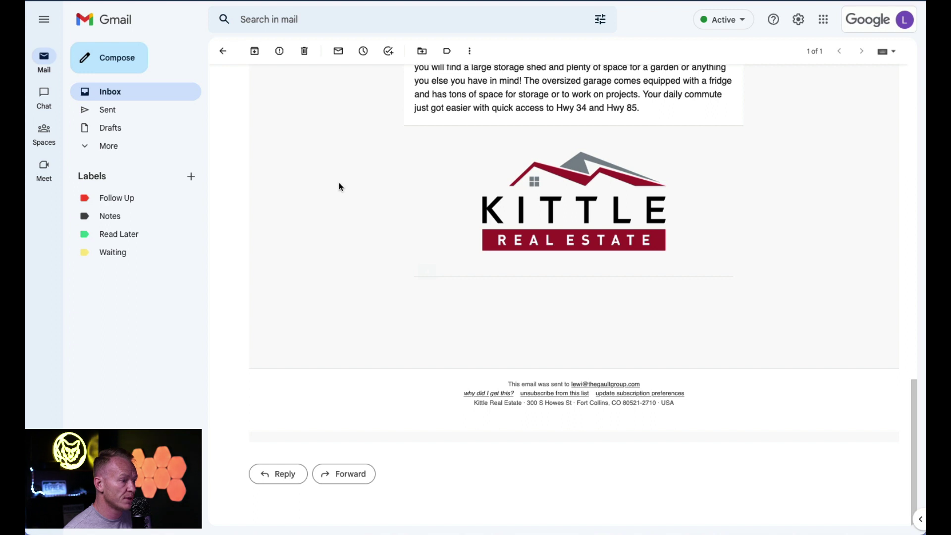
key("e")
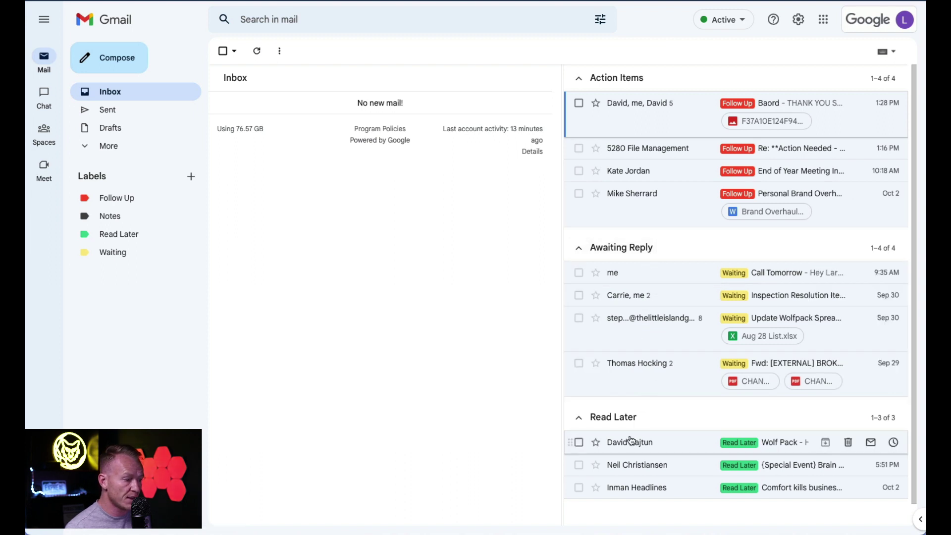
scroll(640, 498, "down", 1)
scroll(640, 498, "up", 1)
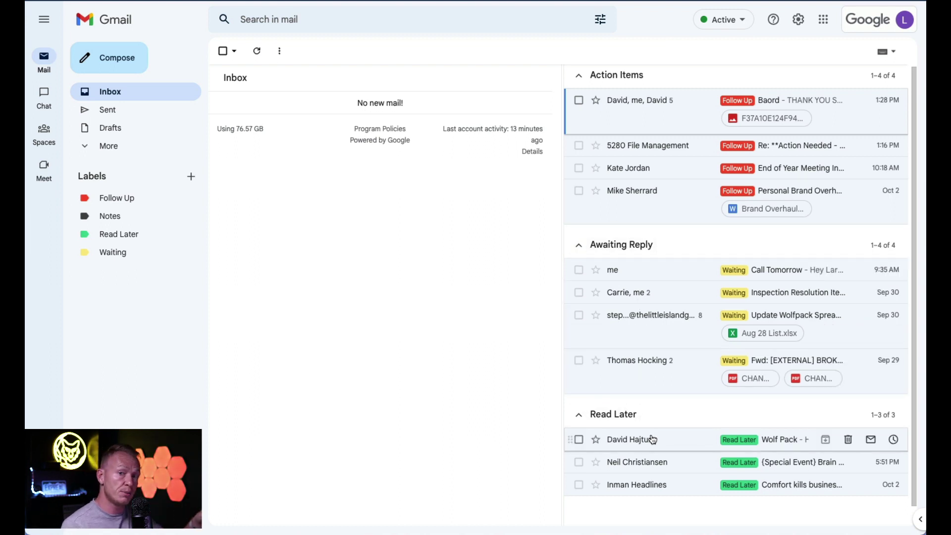
mouse_move(654, 441)
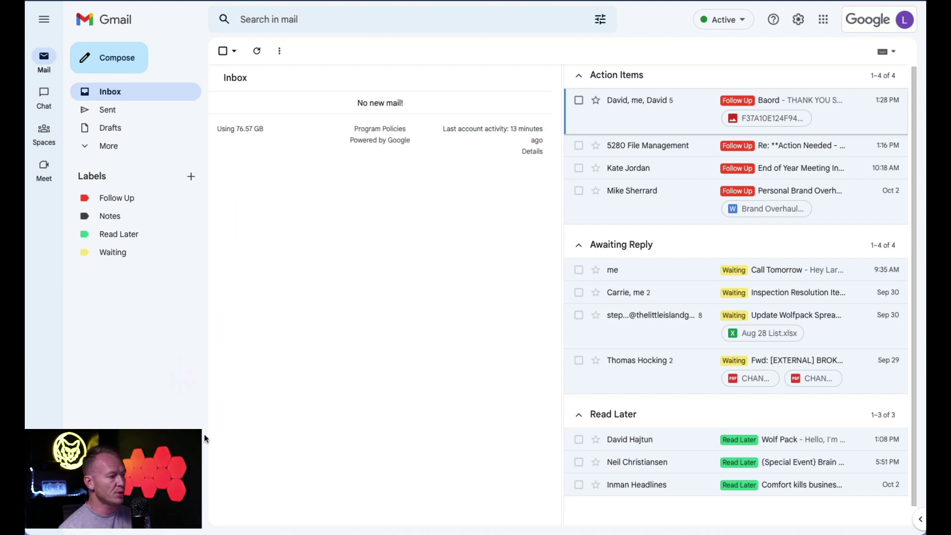
Refresh the sections so MRC Leads tops Read Later's four conversations
left_click(341, 28)
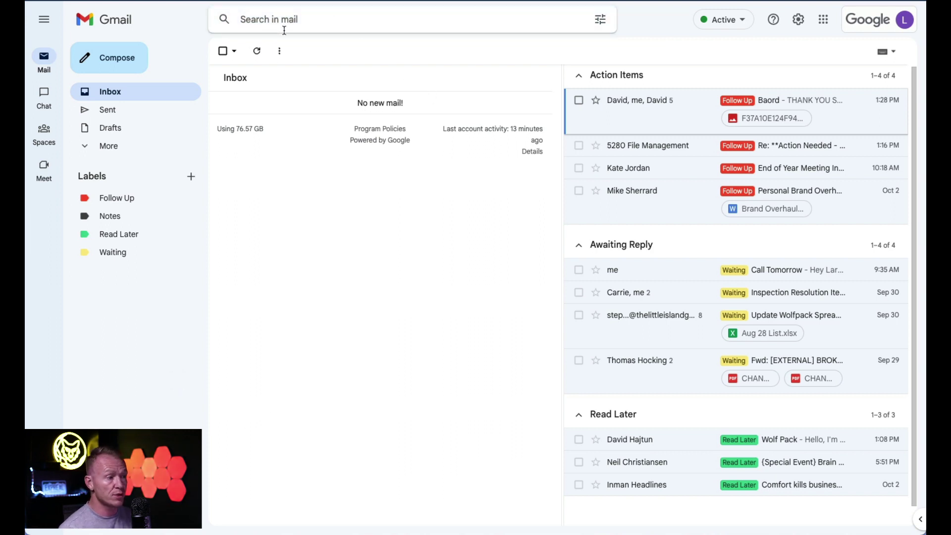
left_click(282, 391)
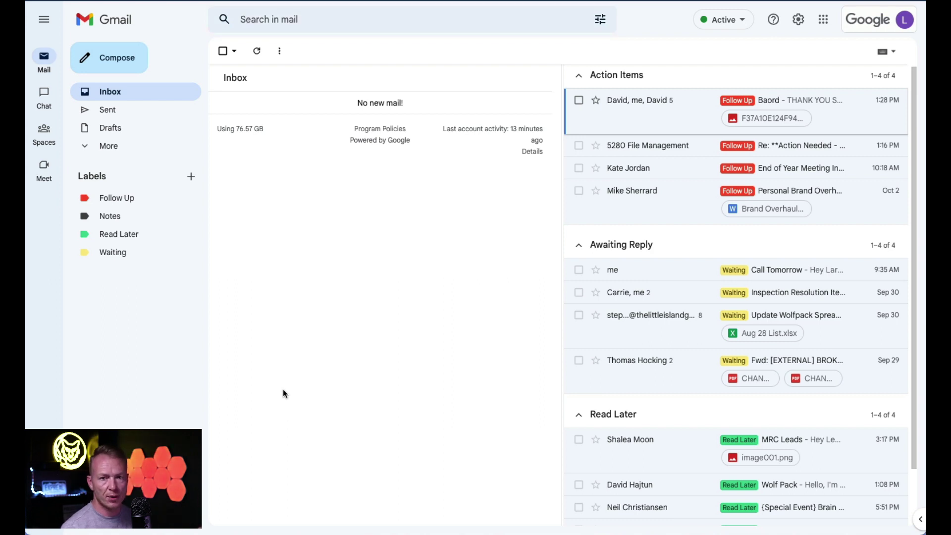